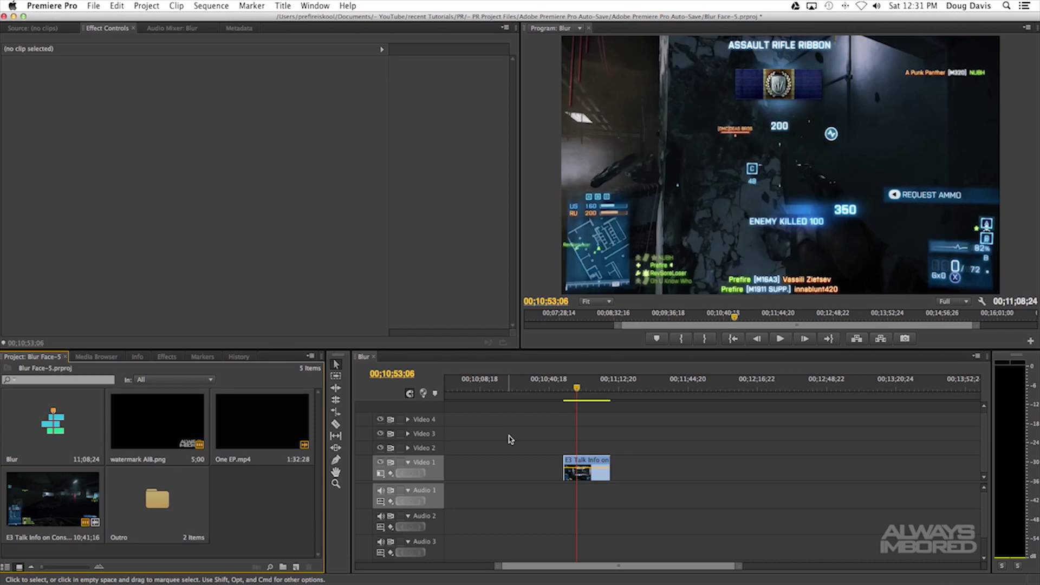
- Focus the Blur sequence timeline with the gameplay clip in Premiere Pro
left_click(509, 442)
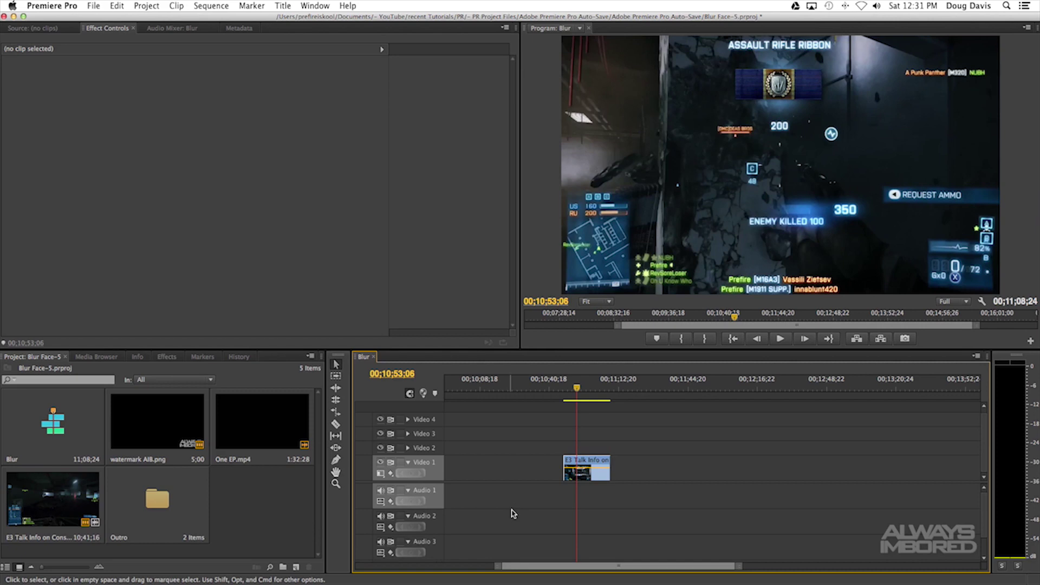
- In Illustrator, lasso and then deselect the face's left half, leaving it unchanged; move on to Photoshop
left_click(565, 583)
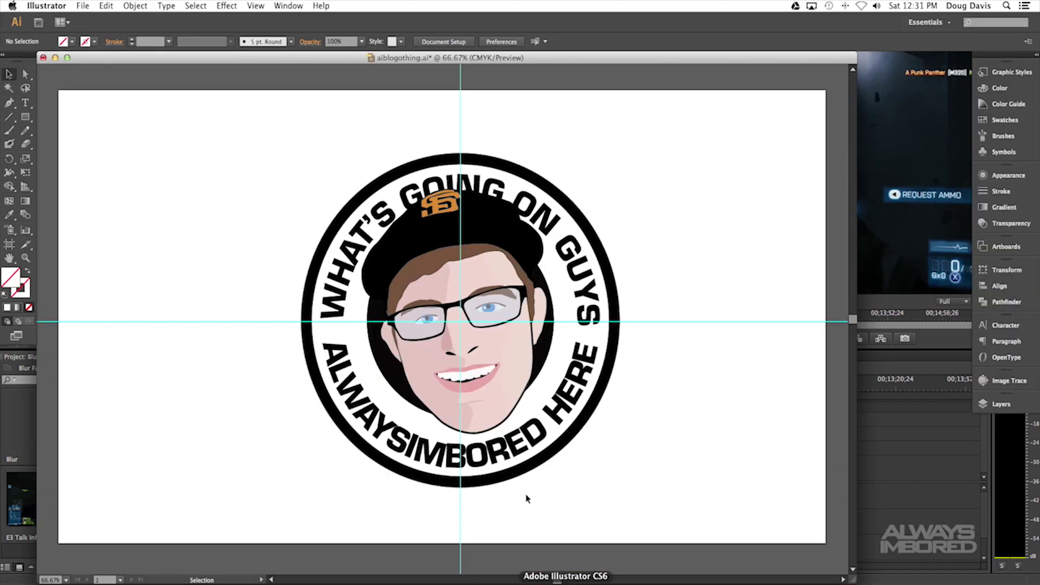
mouse_move(472, 428)
left_mouse_down()
mouse_move(428, 402)
mouse_move(472, 428)
left_mouse_up()
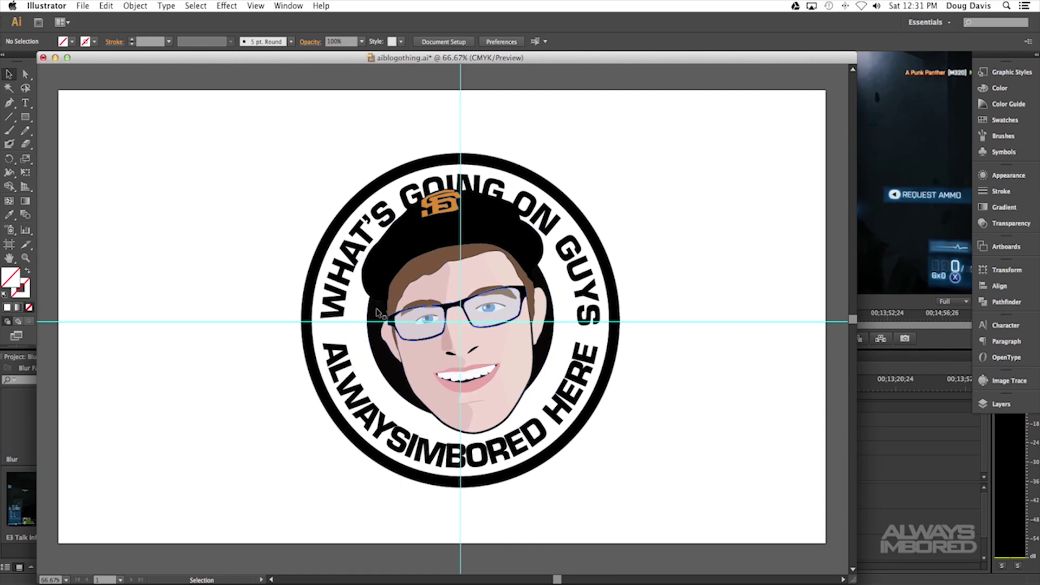
left_click(518, 543)
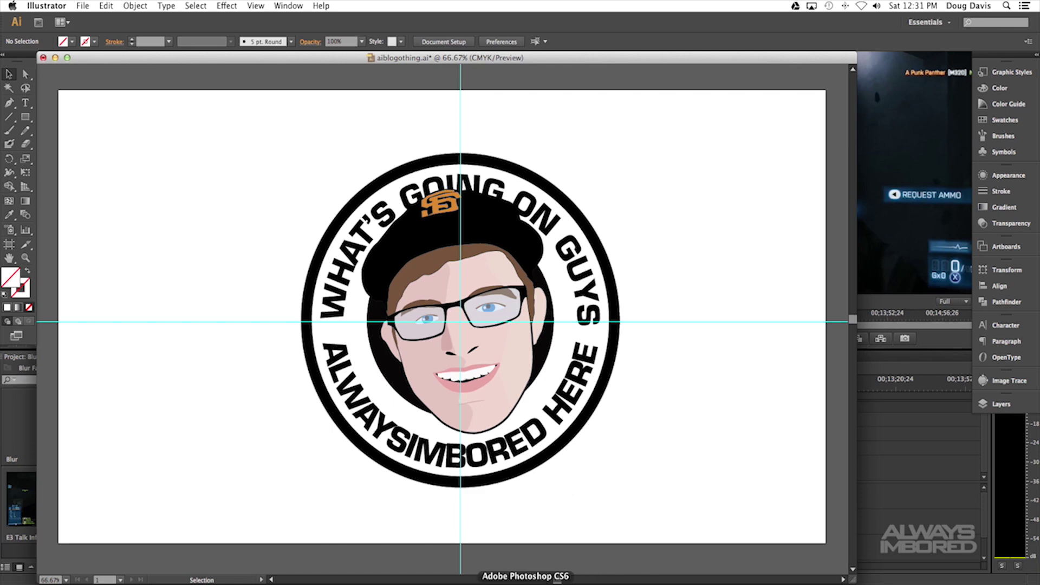
left_click(525, 583)
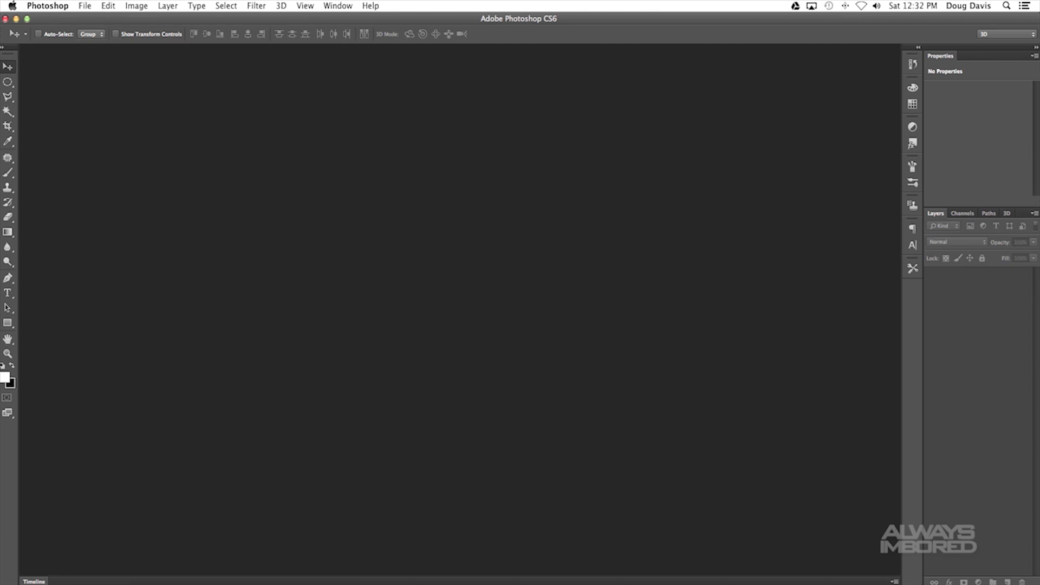
left_click(84, 5)
- Create a 1280x720, 72 ppi document with a black-filled Background copy and the original Background hidden
left_click(90, 20)
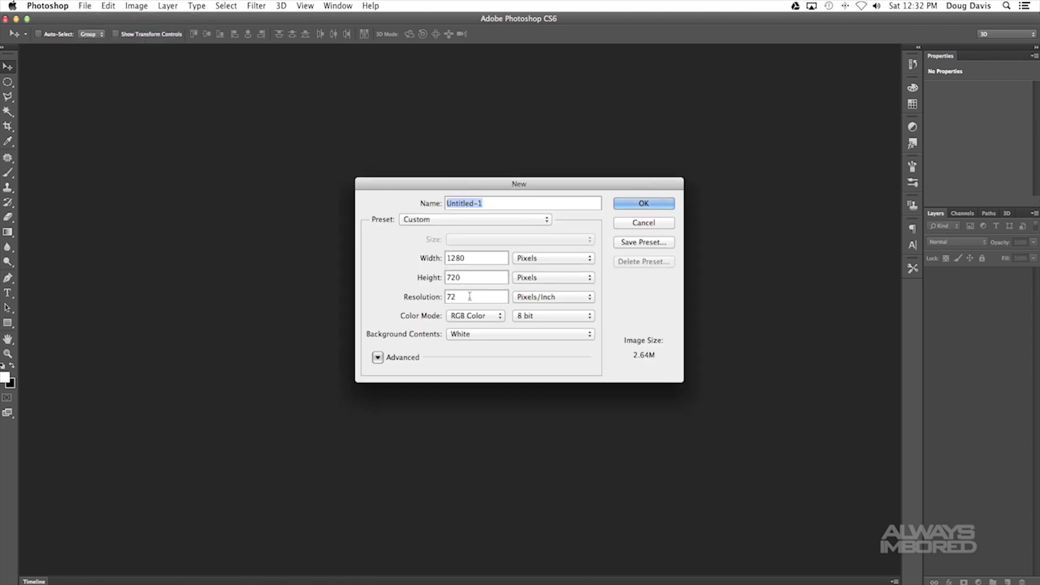
left_click(649, 206)
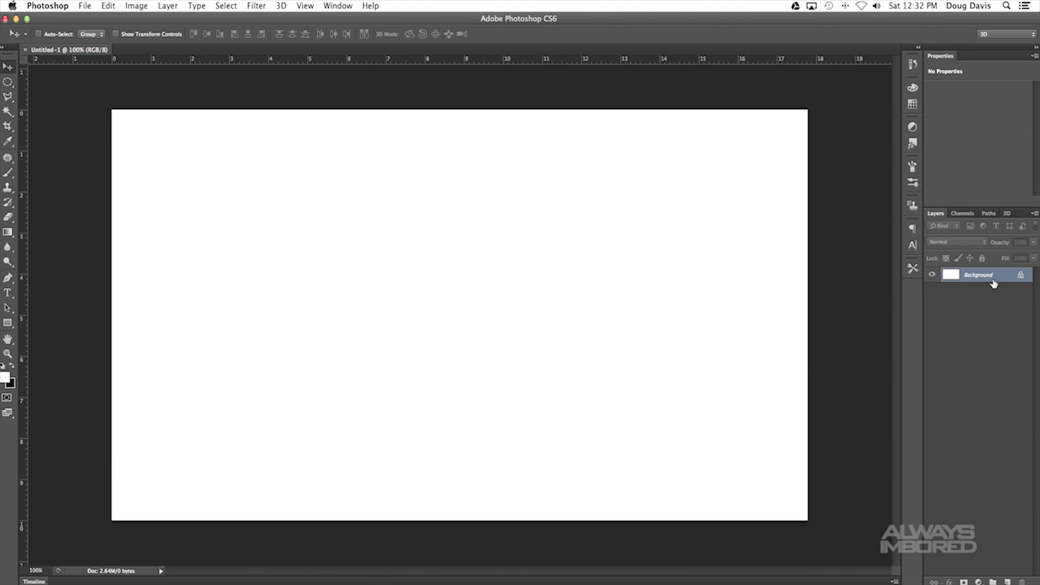
left_click_drag(994, 284, 1008, 581)
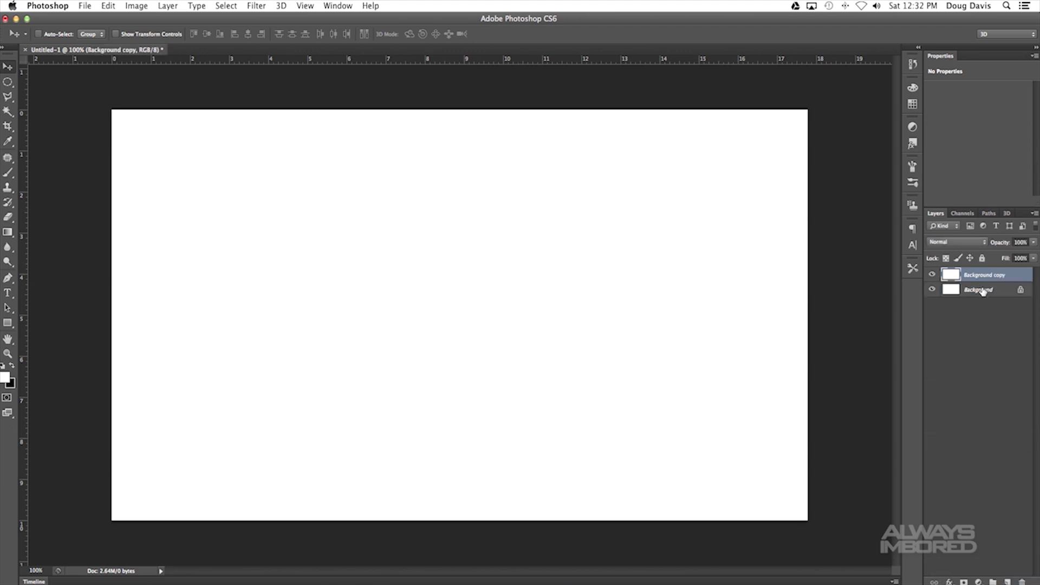
left_click(931, 289)
key("super+BackSpace")
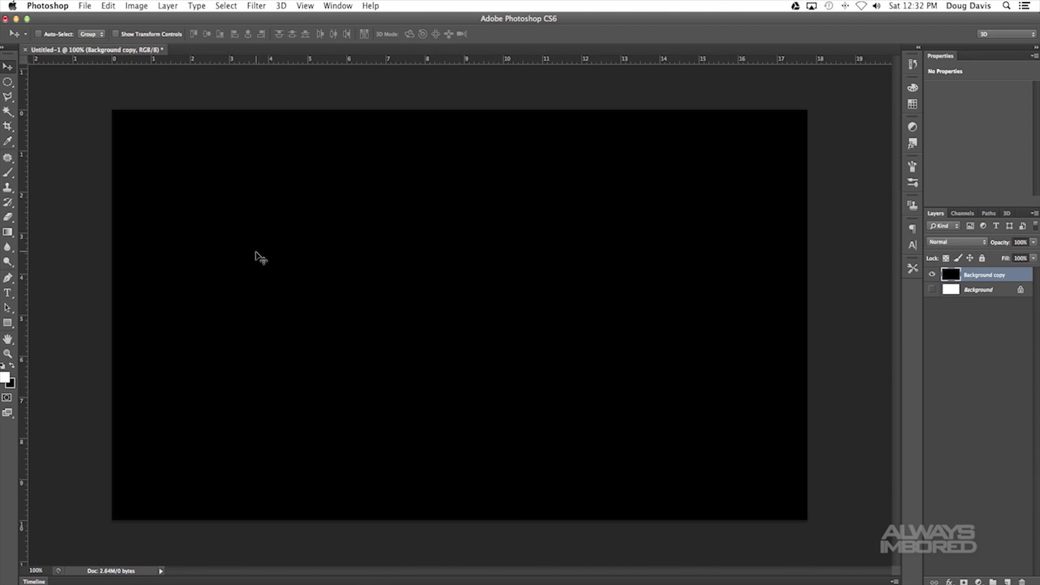
- Add white text layers ALWAYS and IMBORED, placing IMBORED directly under ALWAYS
key("t")
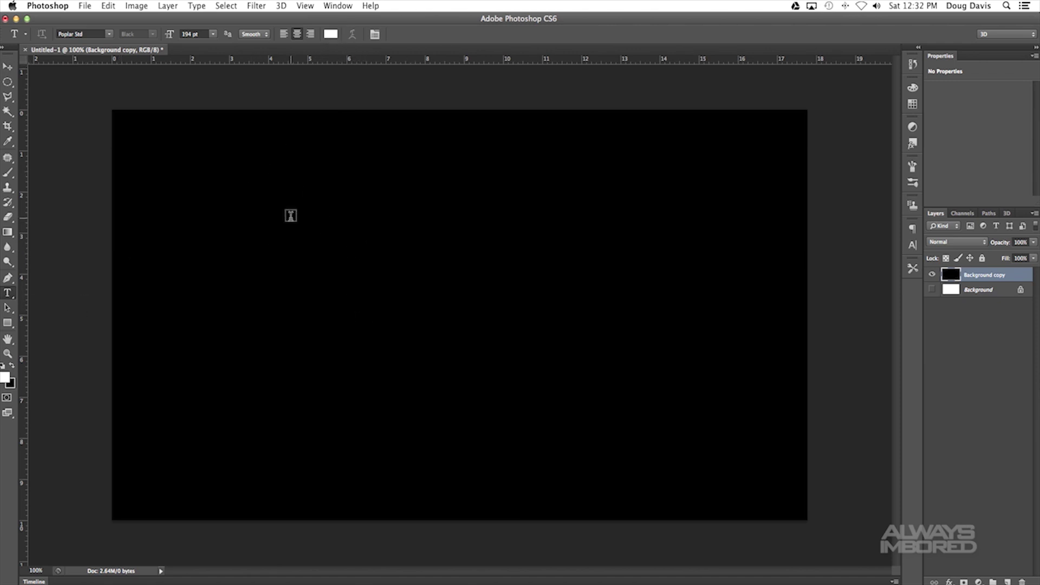
left_click(291, 218)
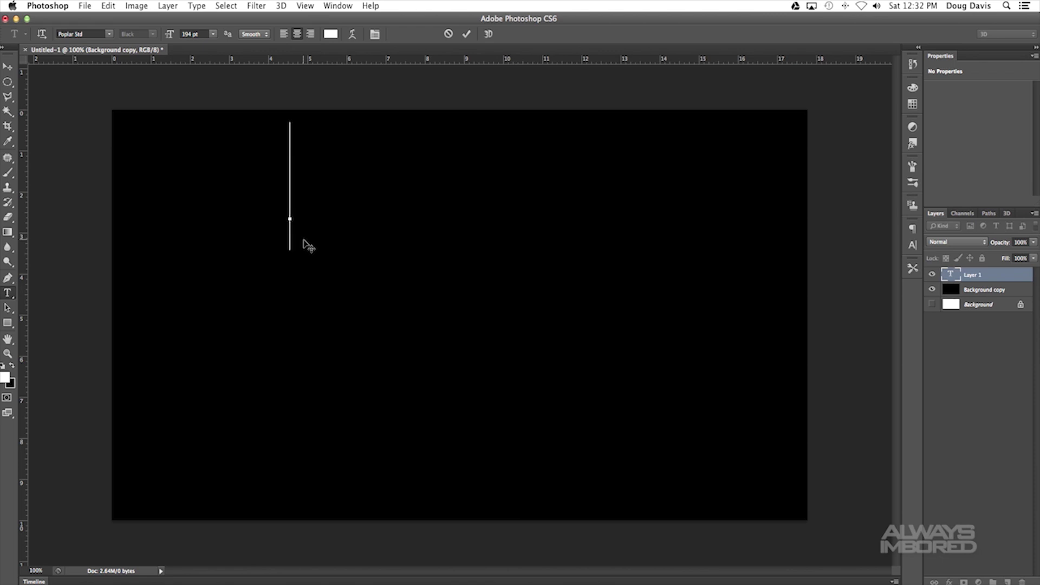
type("ALWAYS")
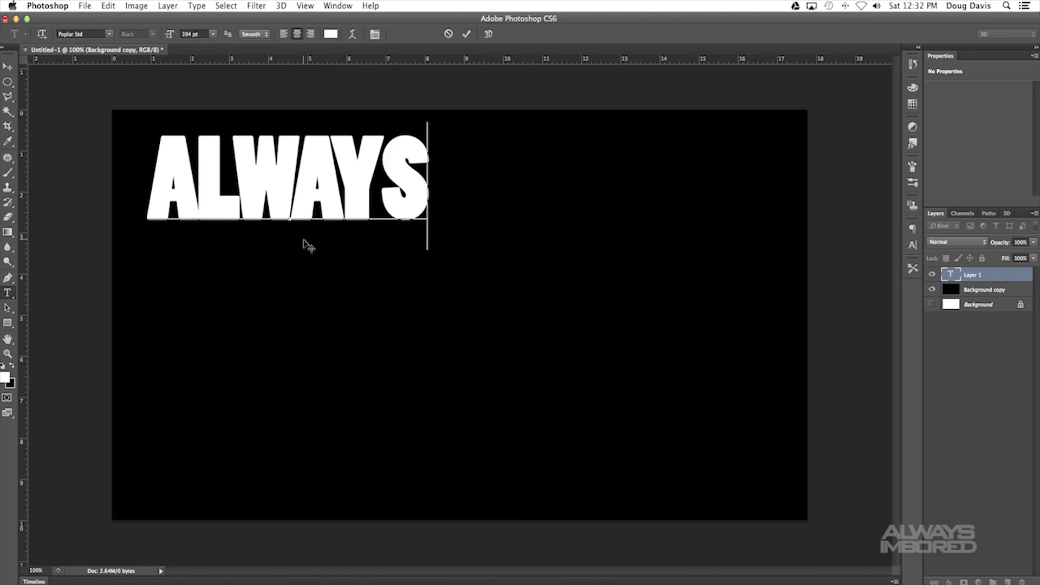
key("super+Return")
left_click(255, 390)
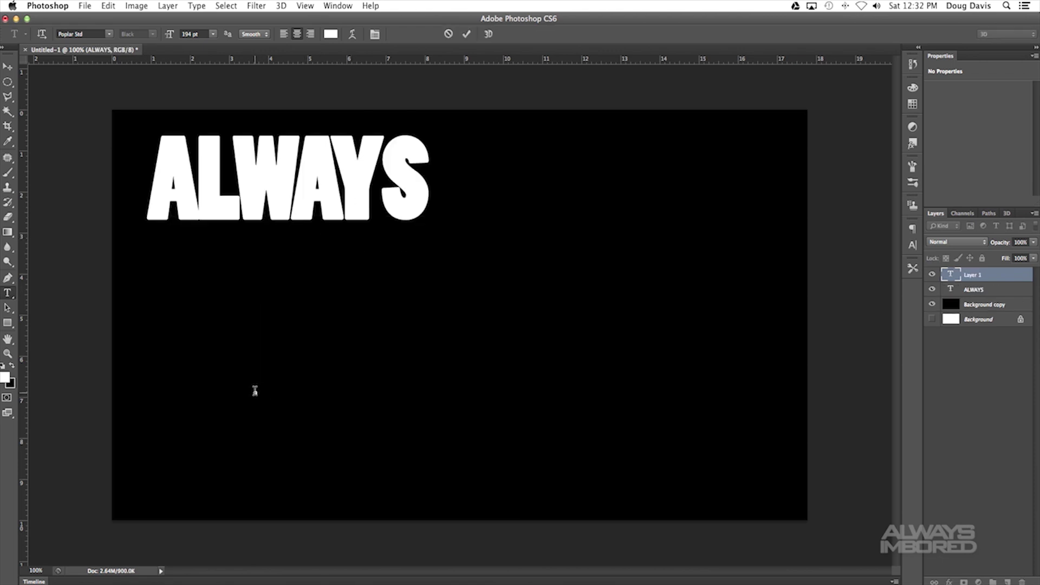
type("IM")
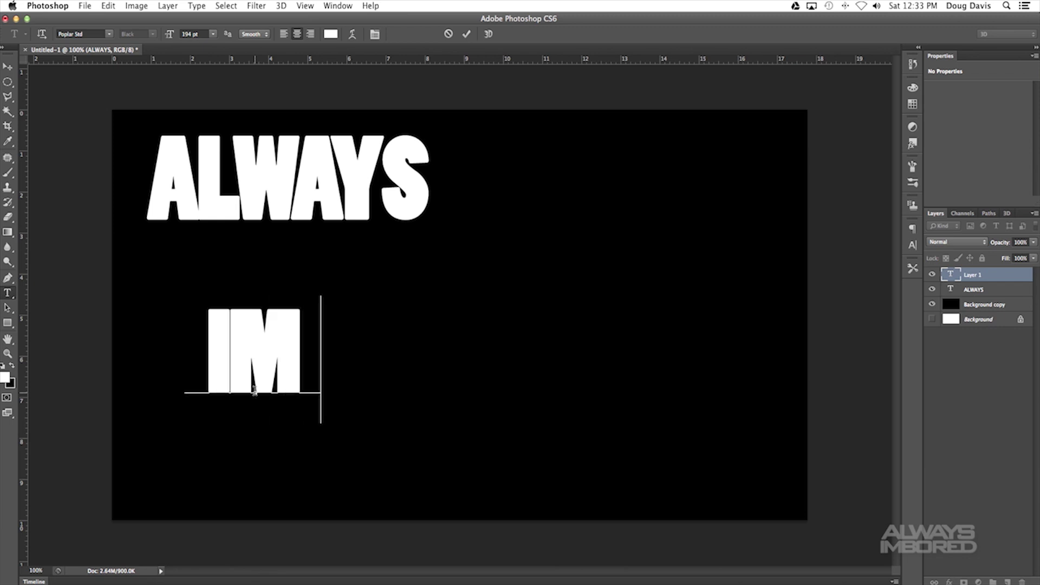
type("BORED")
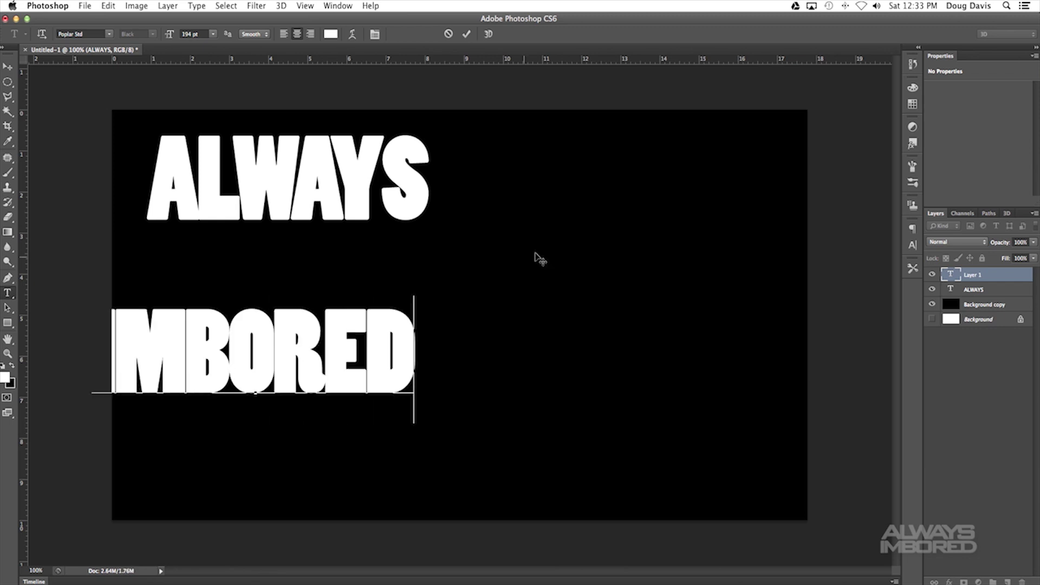
left_click(8, 66)
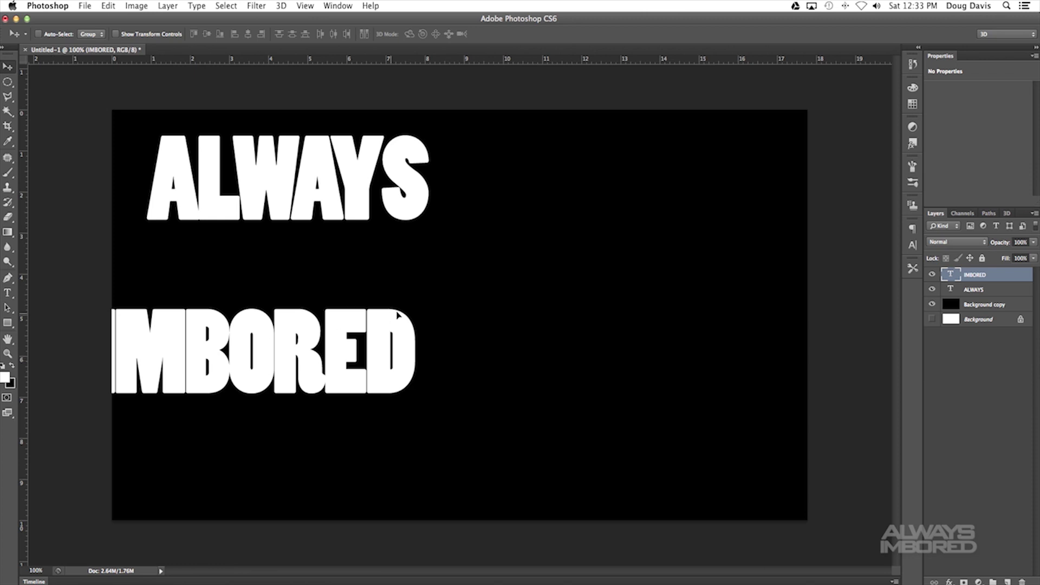
left_click_drag(400, 315, 319, 281)
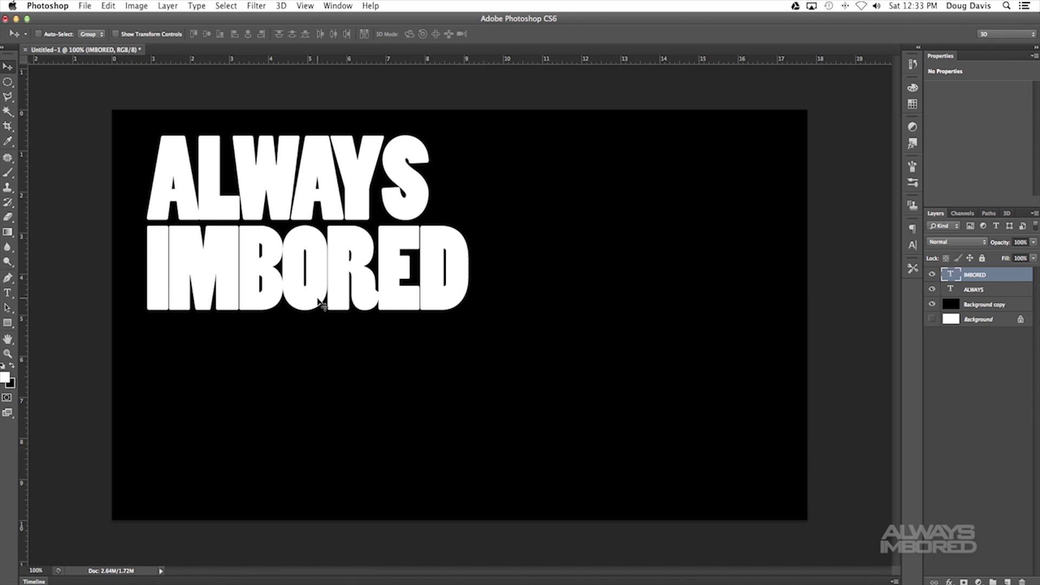
- Group the ALWAYS and IMBORED layers and move the group toward the canvas centre
left_click(974, 292, "shift")
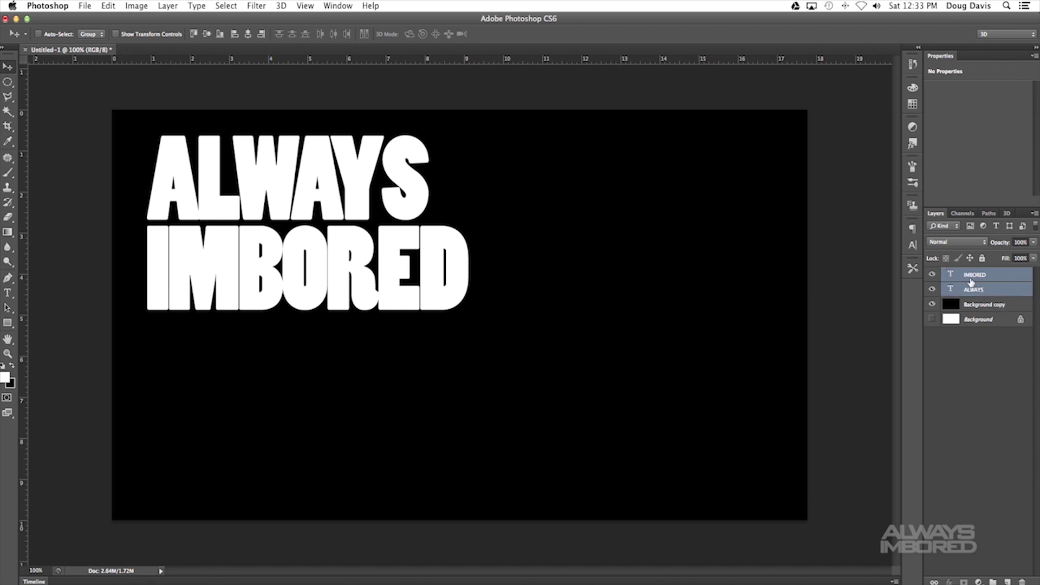
left_click_drag(992, 280, 992, 580)
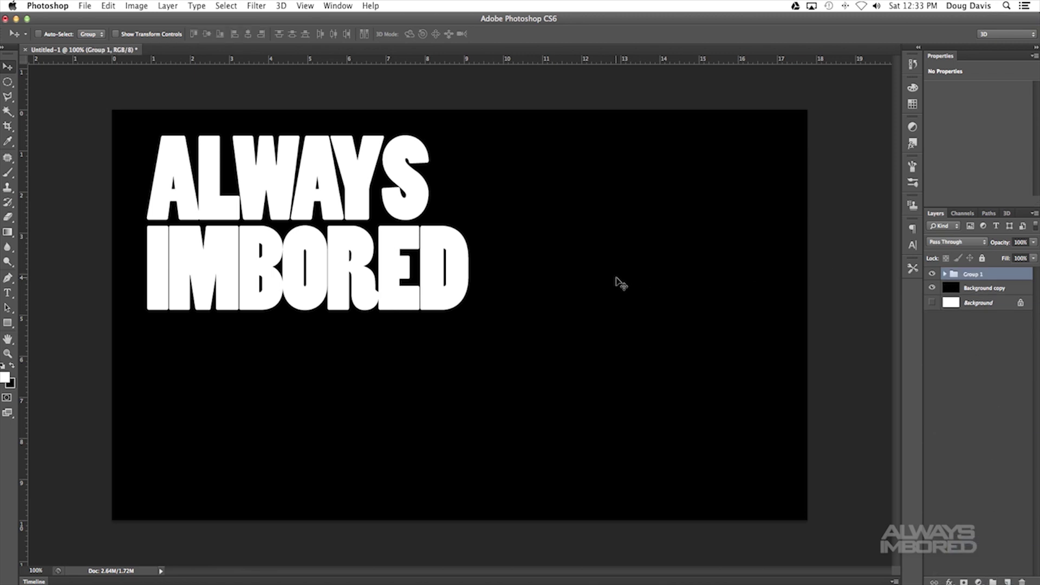
left_click_drag(462, 279, 506, 302)
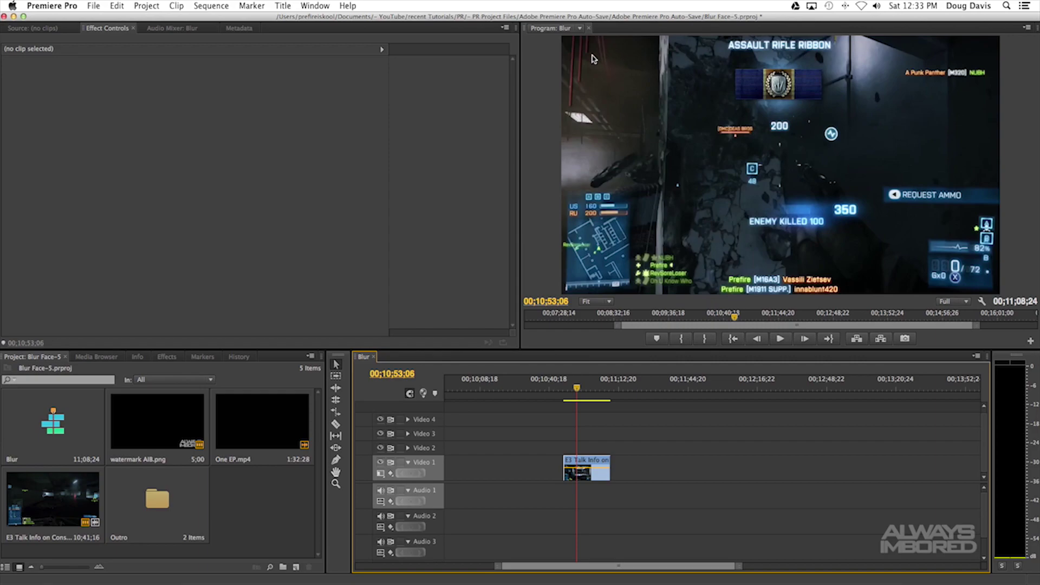
- Scale the ALWAYS IMBORED group to about 43% and position it in the top-left corner
left_click(526, 581)
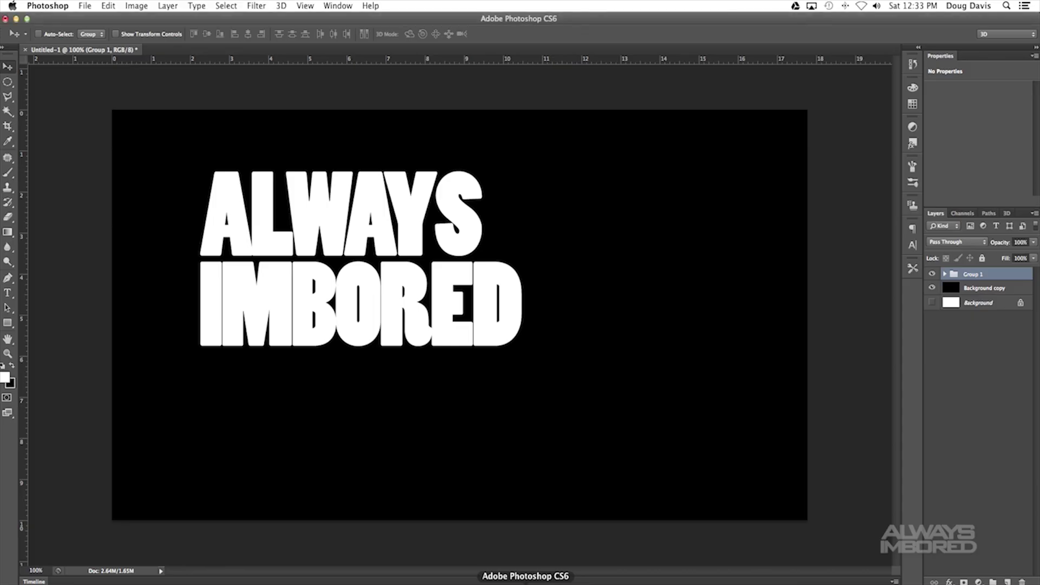
left_click_drag(388, 298, 322, 231)
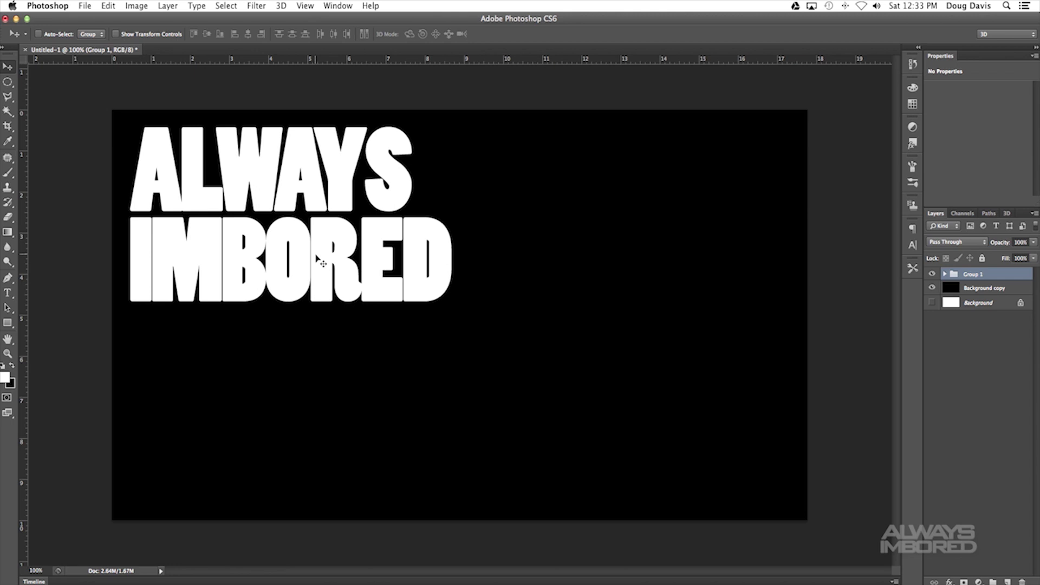
key("super+t")
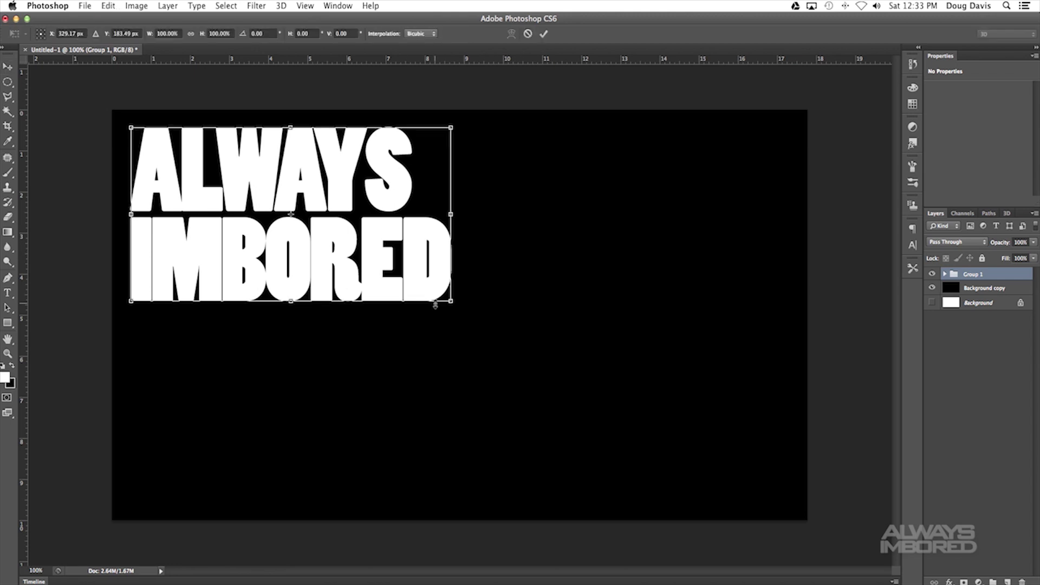
left_click_drag(451, 302, 244, 188)
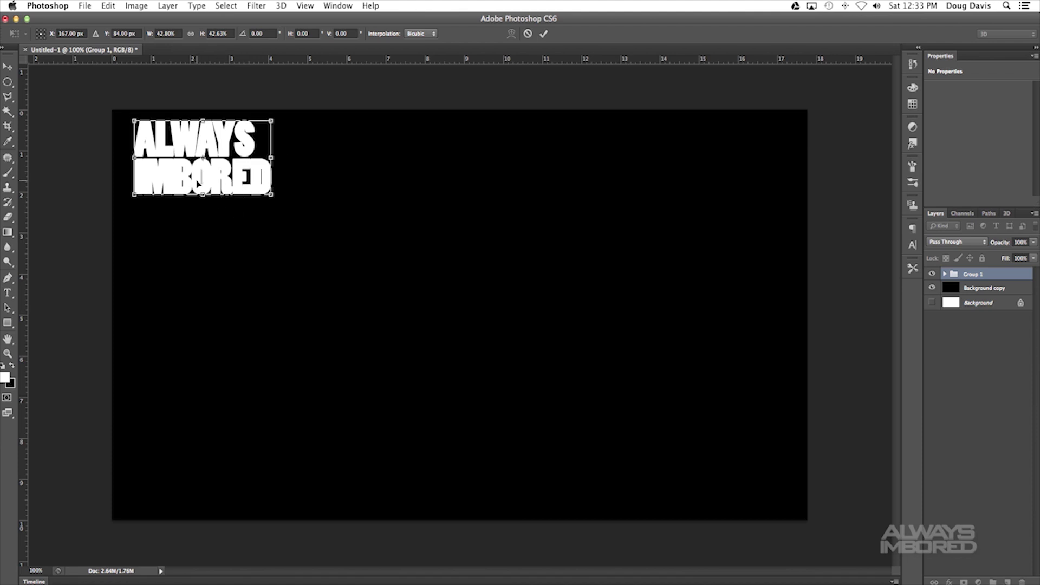
left_click(544, 34)
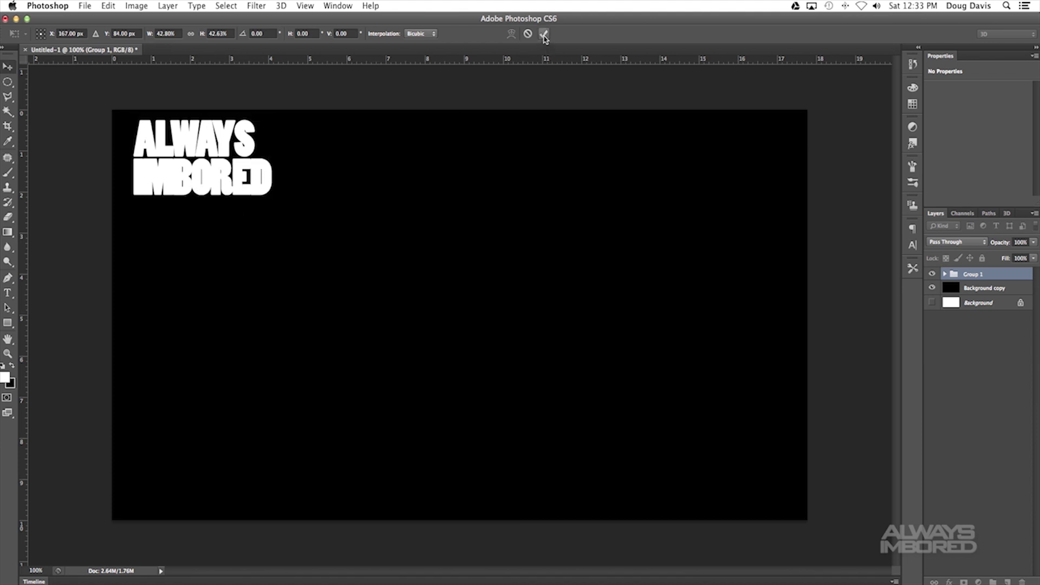
left_click(913, 246)
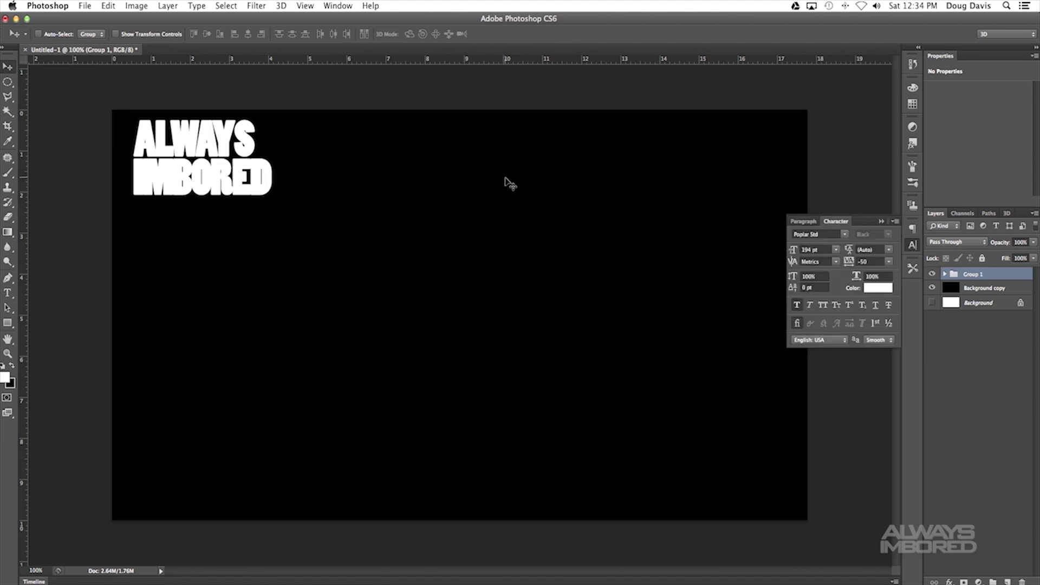
left_click(881, 221)
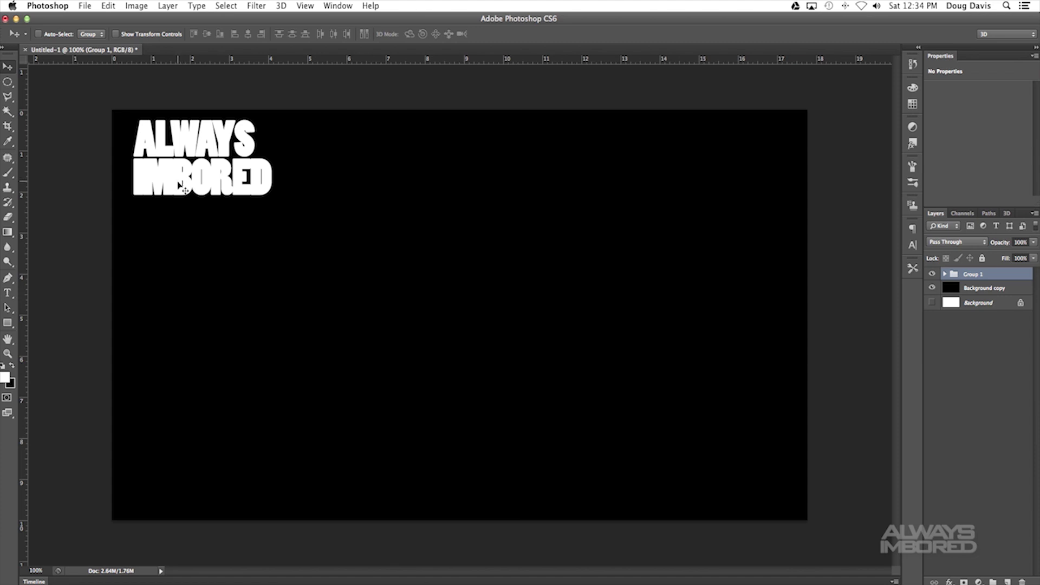
- Hide the black Background copy and save a transparent PNG named aibpsyada.png with default PNG options
left_click(932, 288)
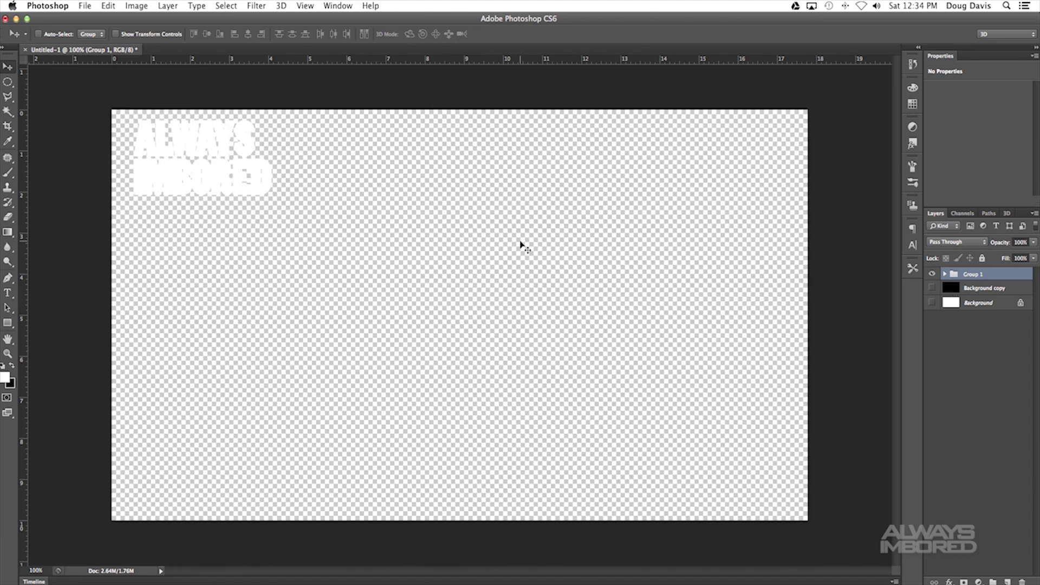
left_click(85, 5)
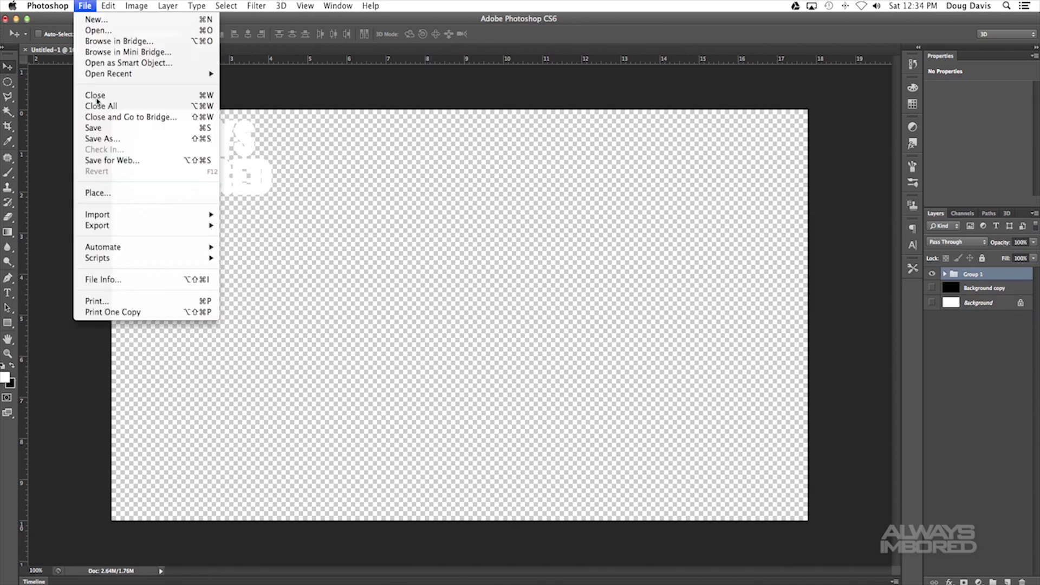
key("Return")
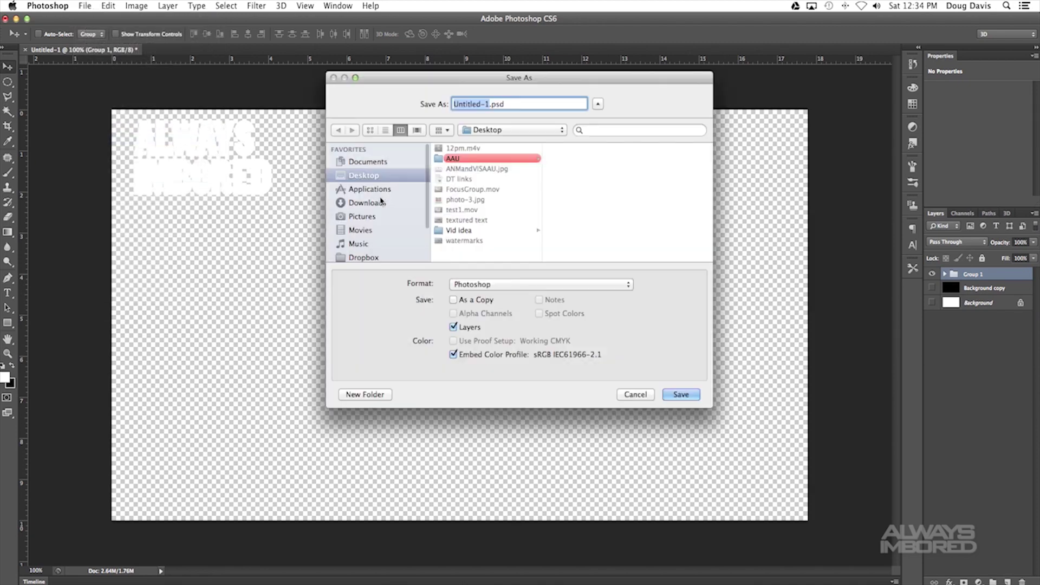
left_click(509, 283)
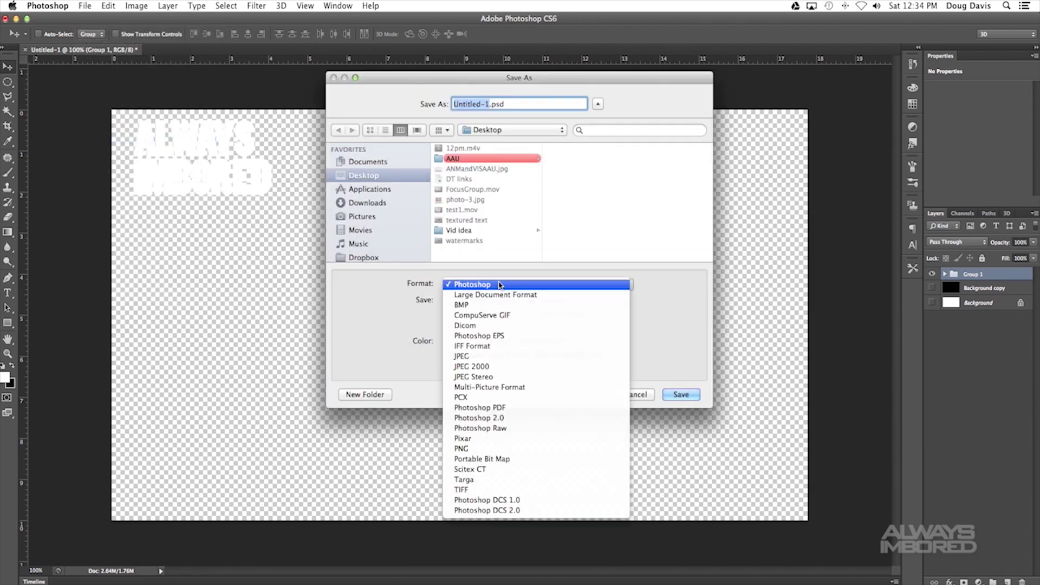
left_click(478, 449)
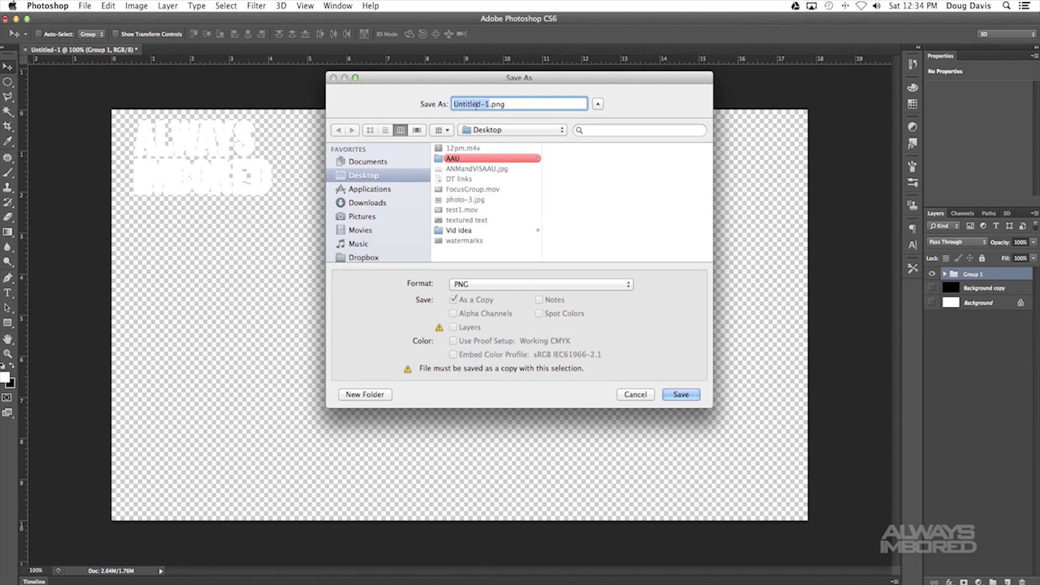
type("aibpsyada")
left_click(681, 395)
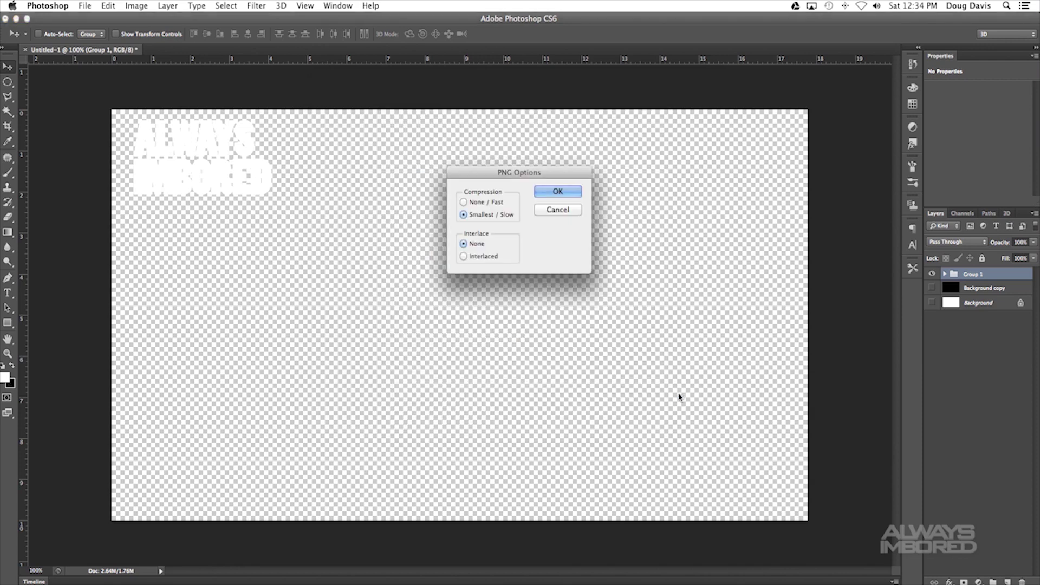
left_click(557, 192)
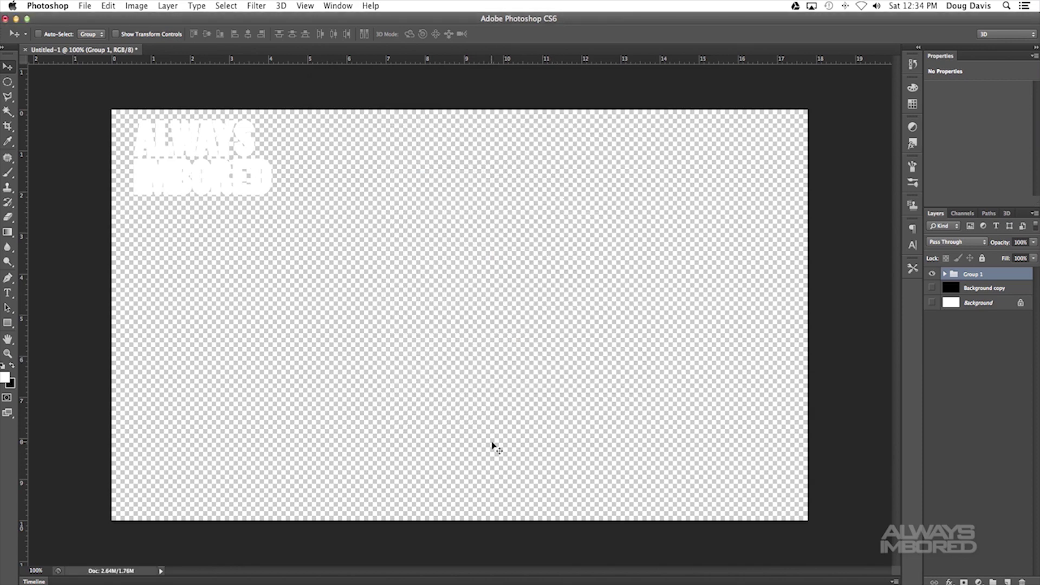
- Import aibpsyada.png into the project and lay it on Video 2 above the gameplay clip
left_click(546, 582)
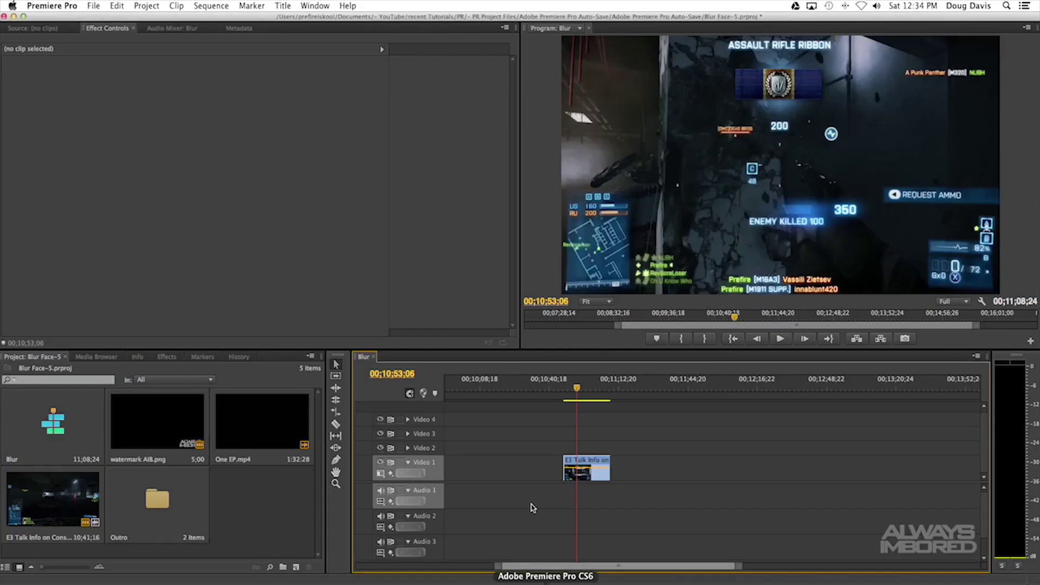
double_click(253, 514)
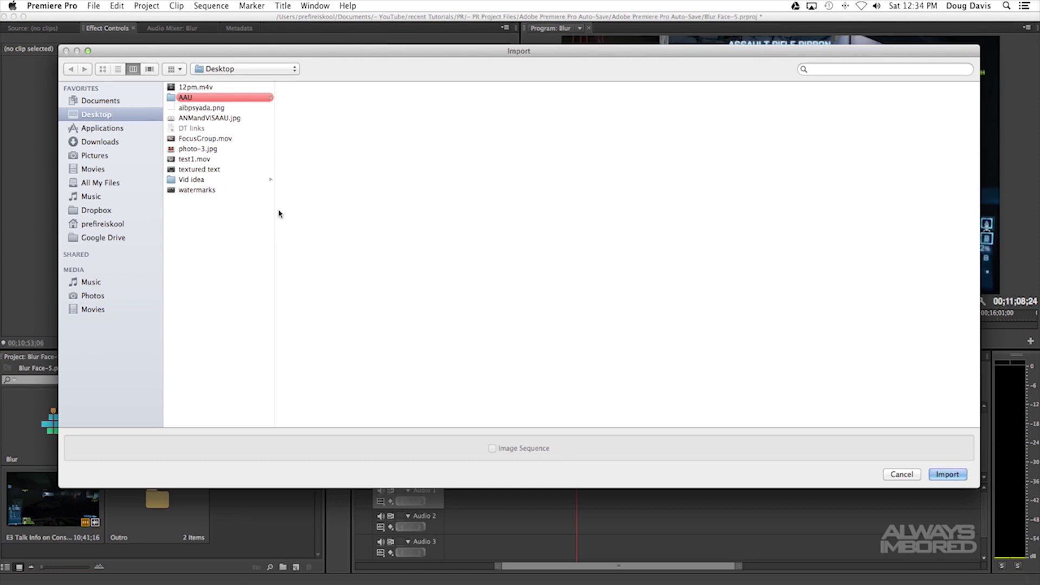
left_click(197, 108)
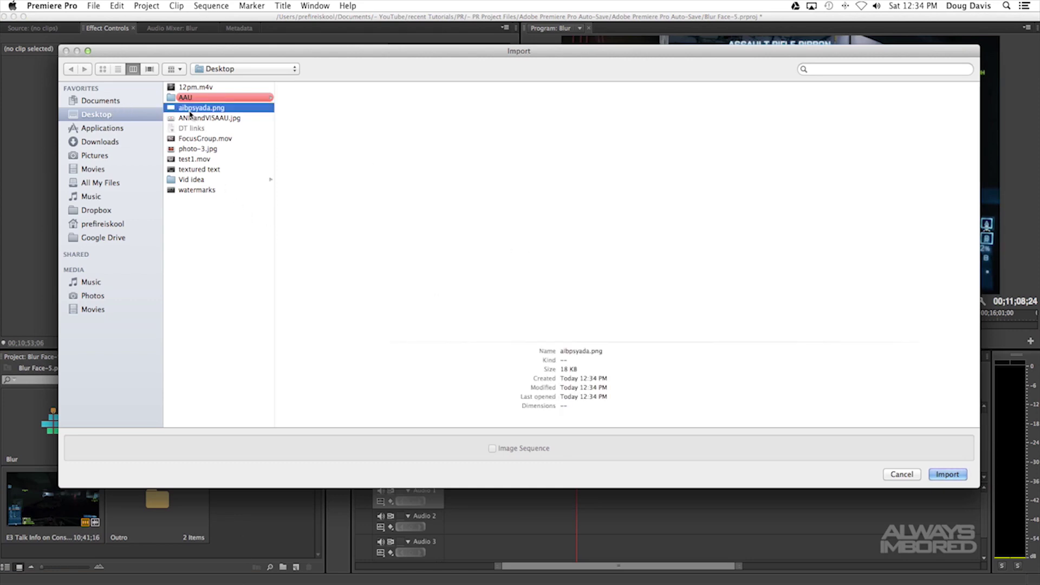
left_click(949, 475)
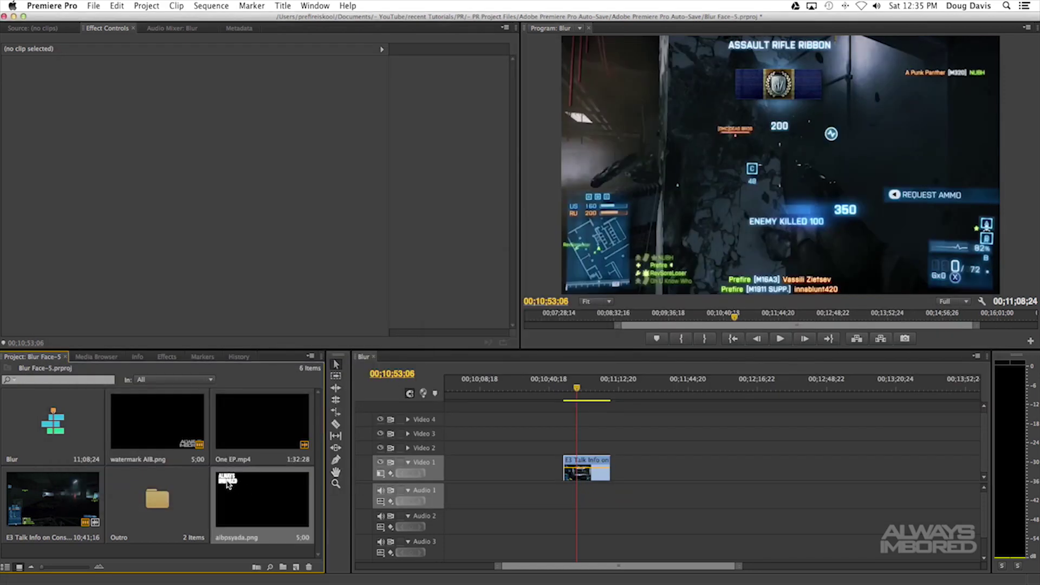
left_click_drag(236, 489, 577, 457)
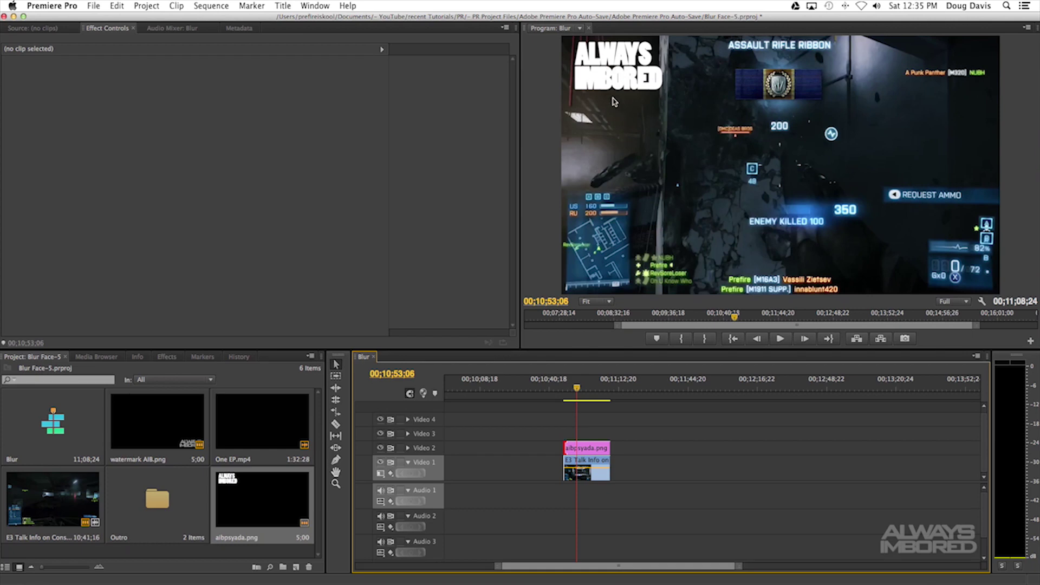
left_click(587, 450)
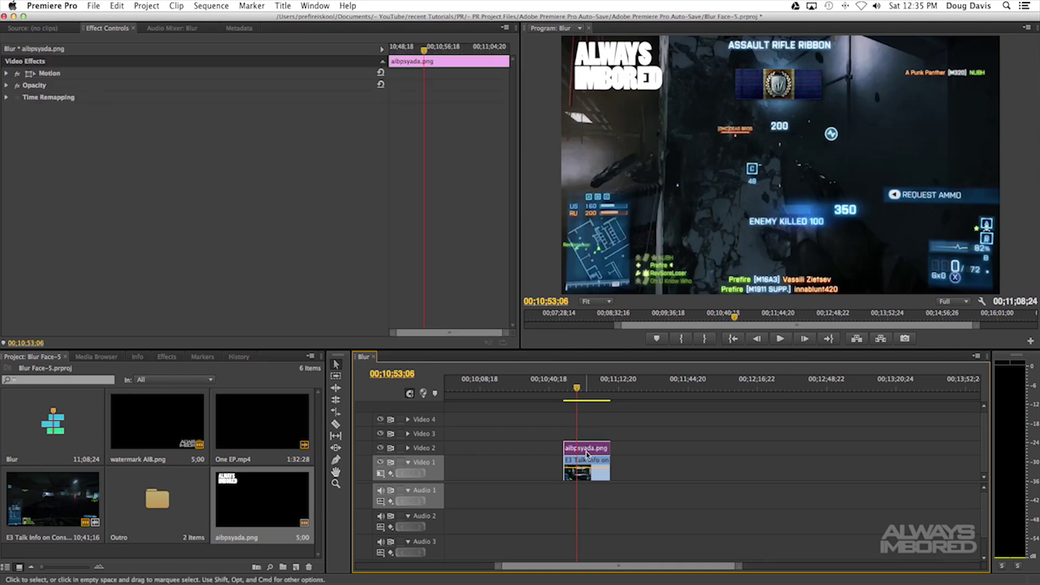
- Set the watermark's Motion Scale to 58 and Position to 420, 244, then preview playback
left_click(7, 73)
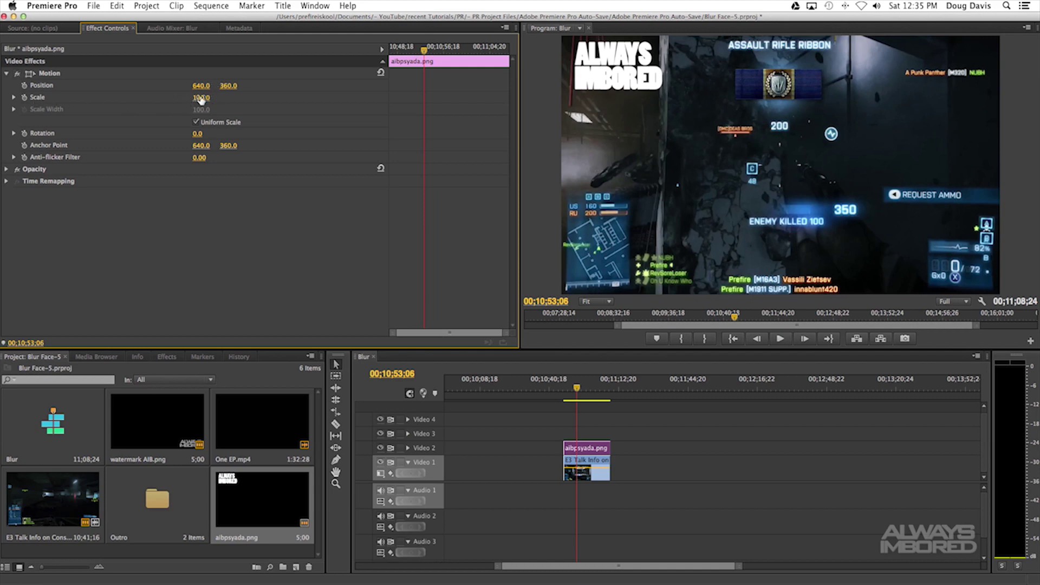
left_click_drag(201, 98, 175, 97)
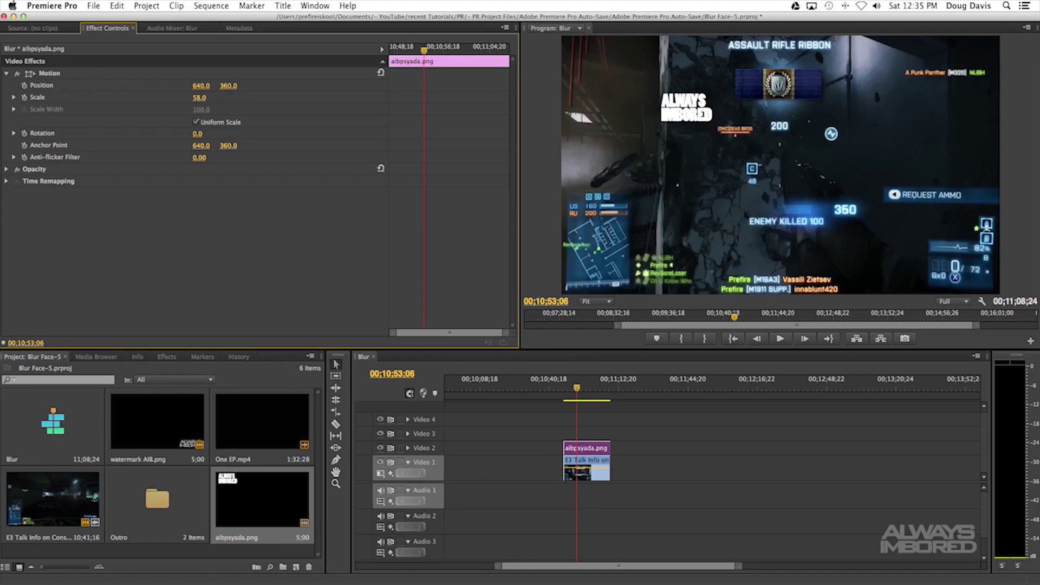
left_click_drag(228, 86, 205, 87)
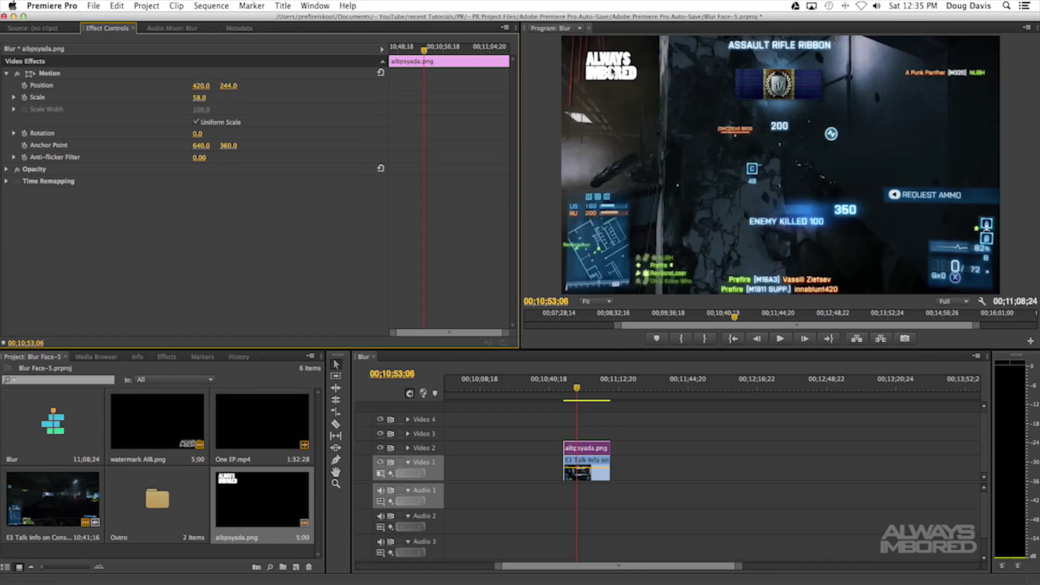
key("space")
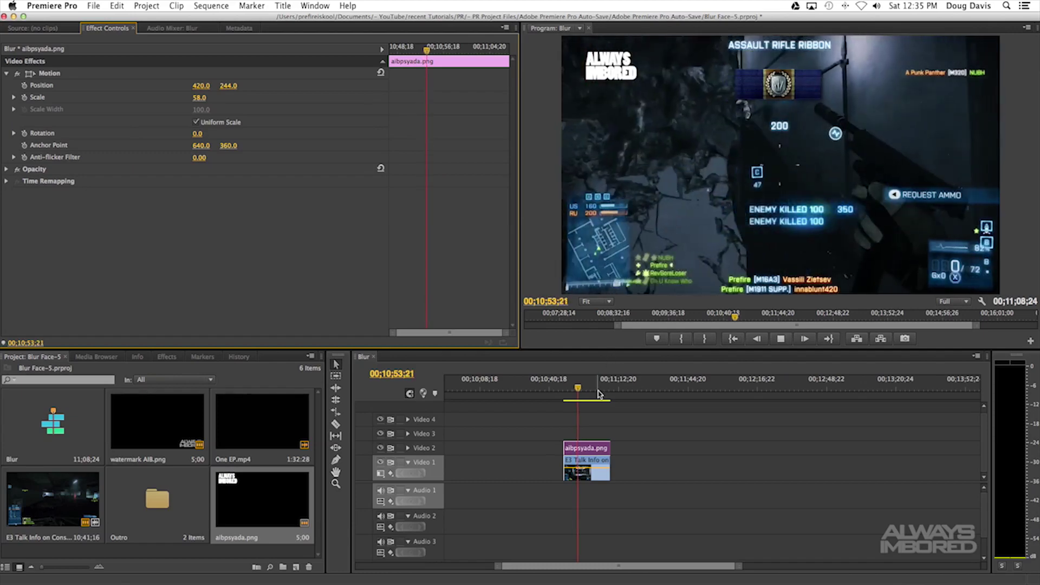
key("space")
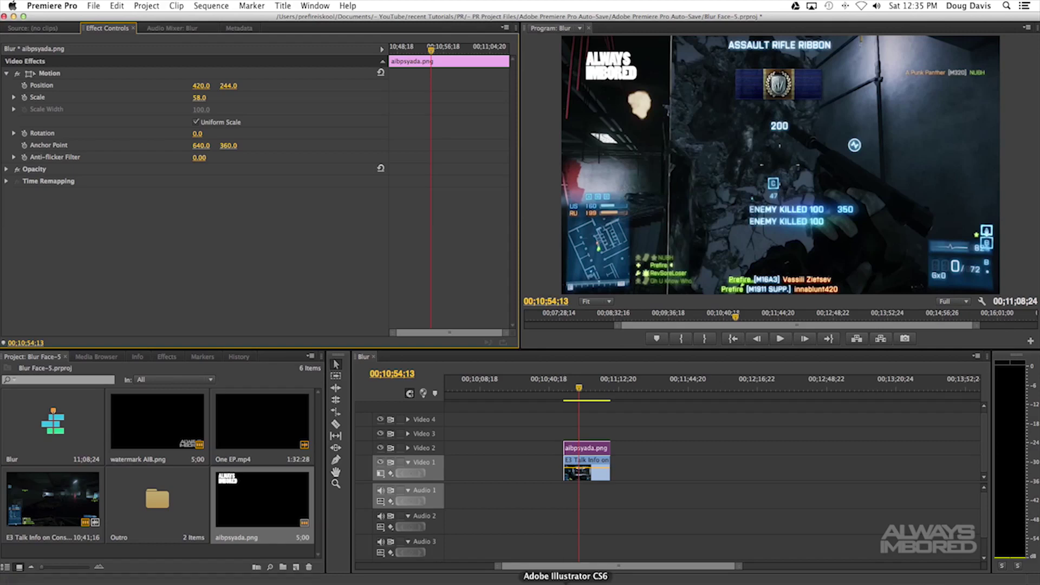
left_click(566, 578)
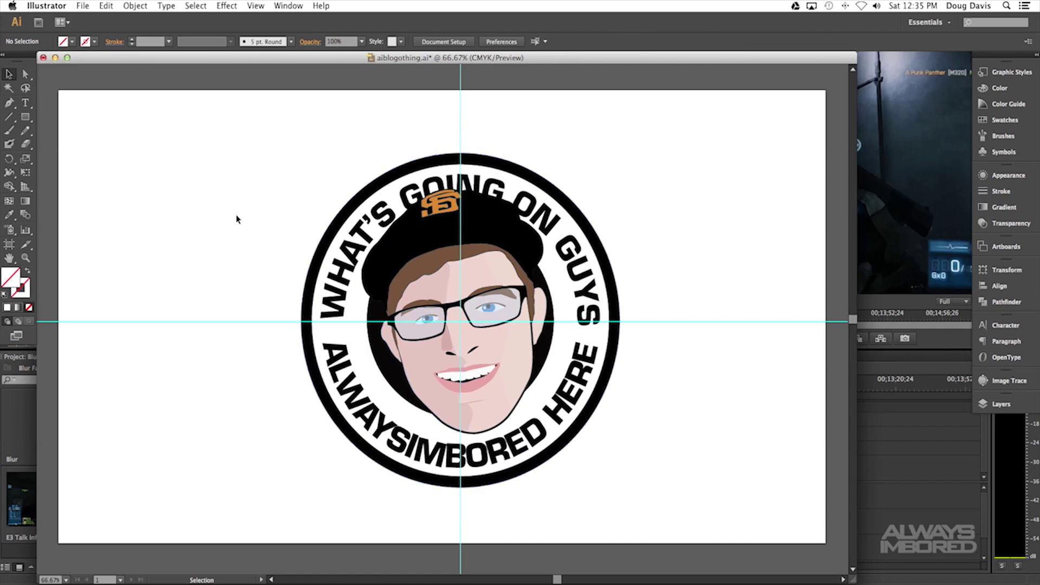
- Start exporting the aiblogothing face logo from Illustrator's File menu
left_click(83, 6)
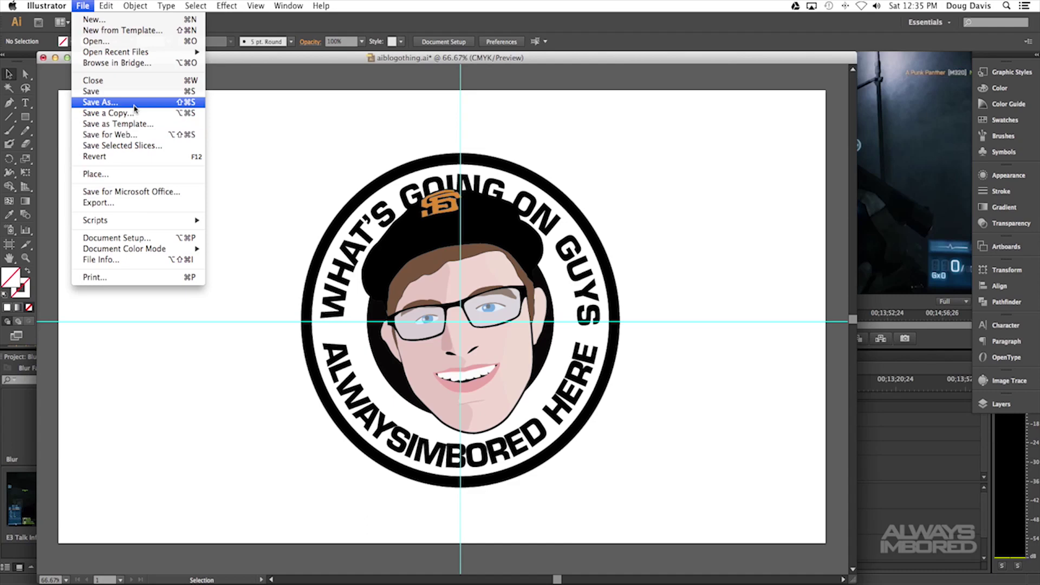
left_click(136, 202)
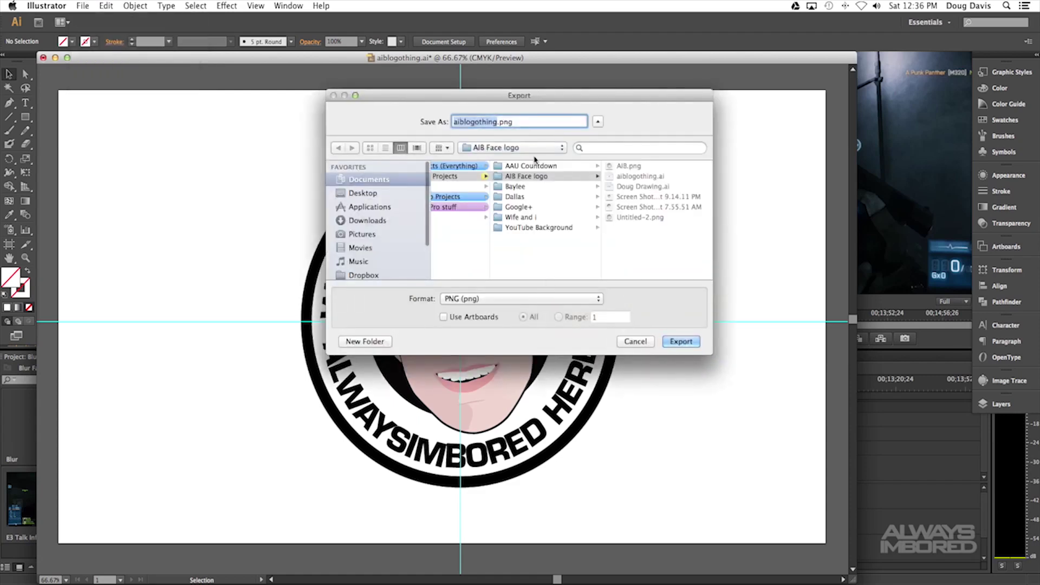
- Export the logo to the Desktop as PNG 'test 12' at Screen 72 ppi with transparent background
left_click(374, 193)
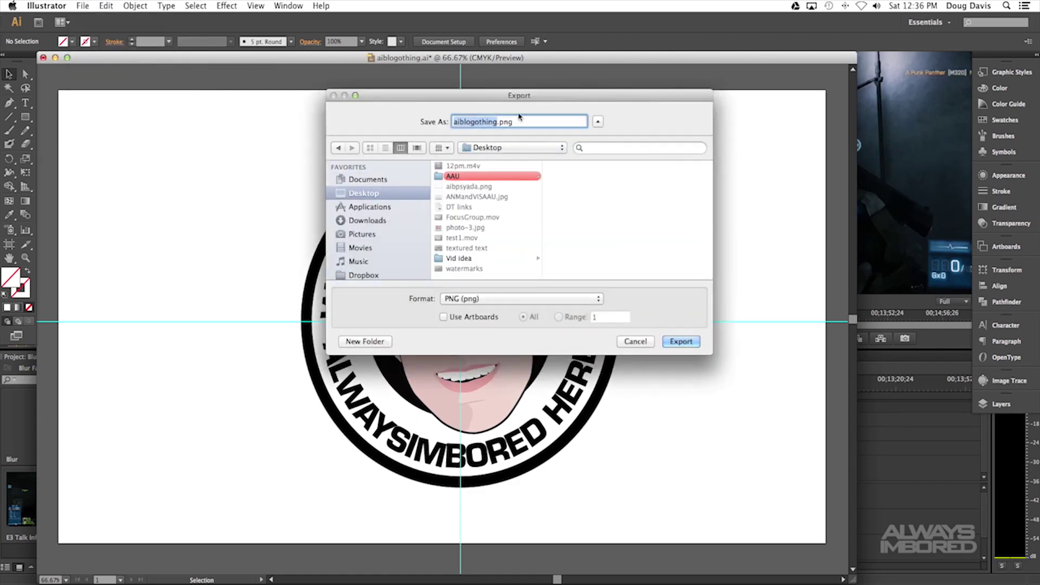
type("test 12")
left_click(695, 344)
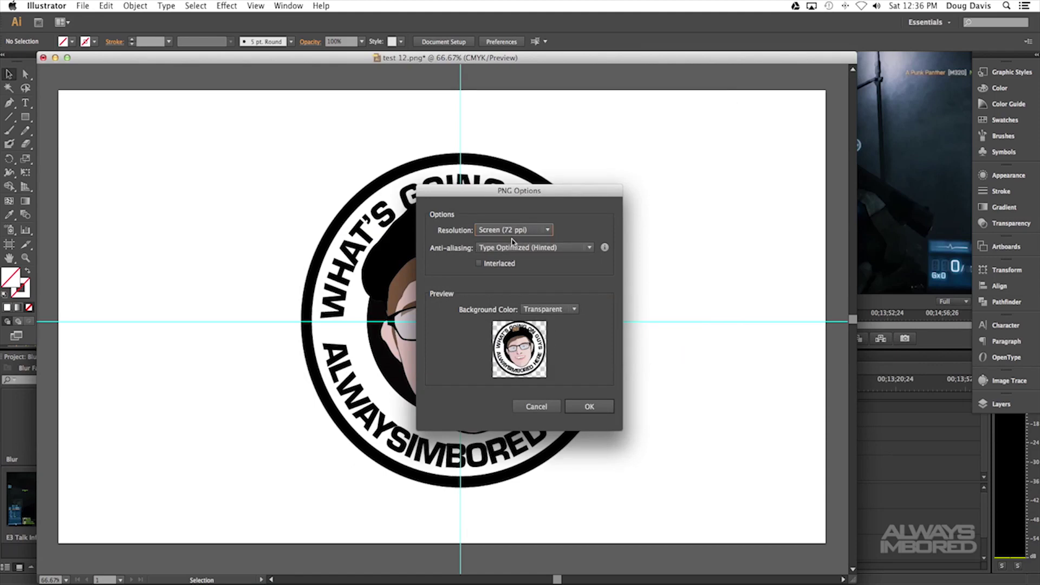
left_click(548, 231)
left_click(511, 242)
left_click(575, 310)
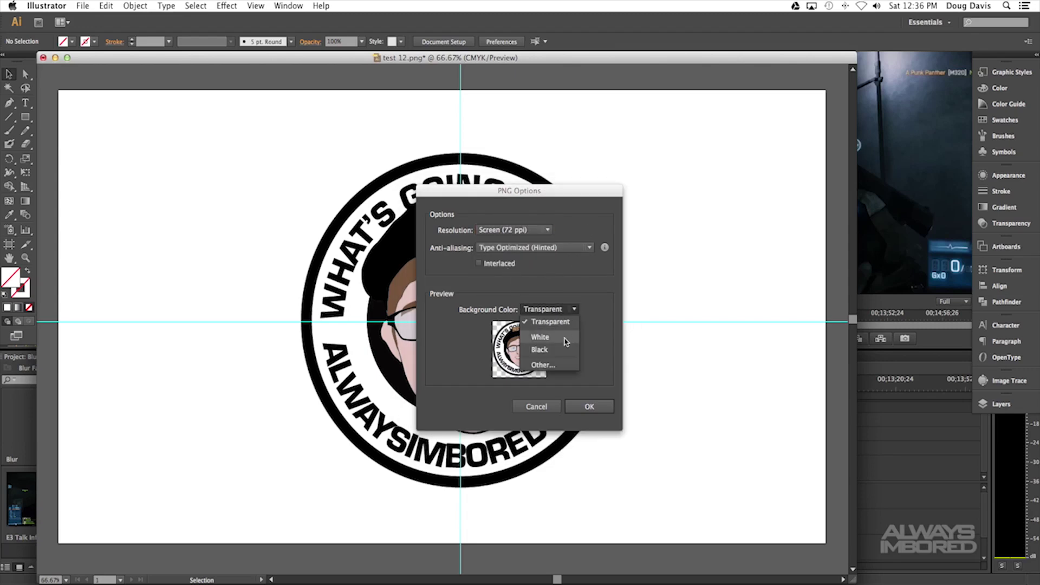
left_click(602, 332)
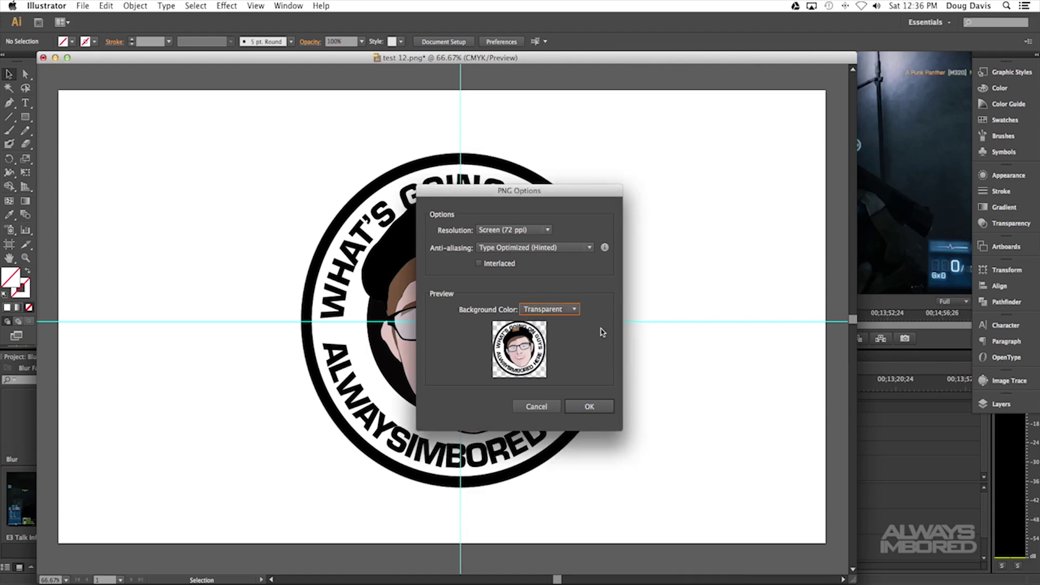
left_click(589, 408)
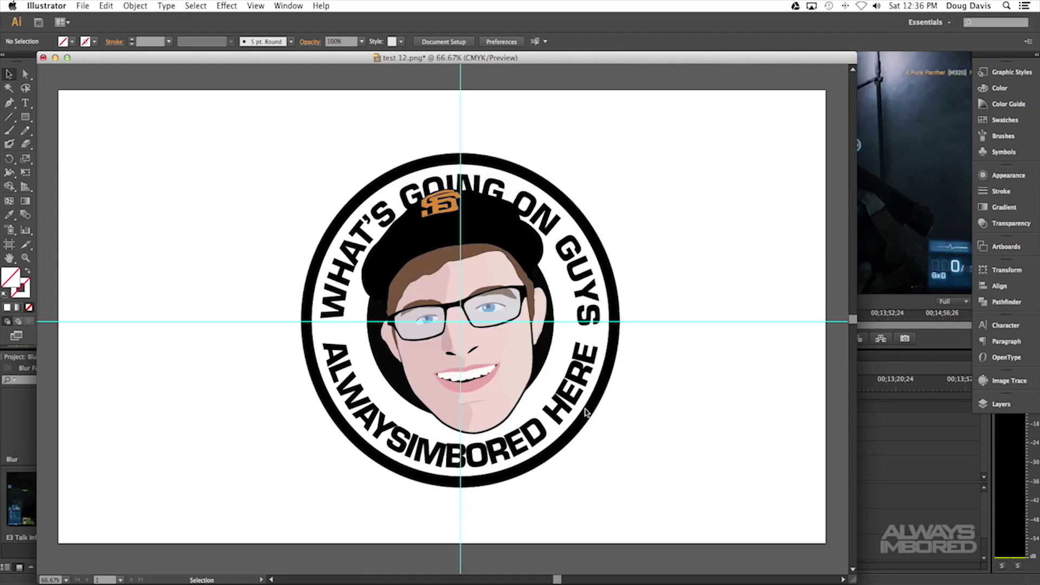
- Import test 12.png from the Desktop and place it on the Video 3 track
left_click(546, 582)
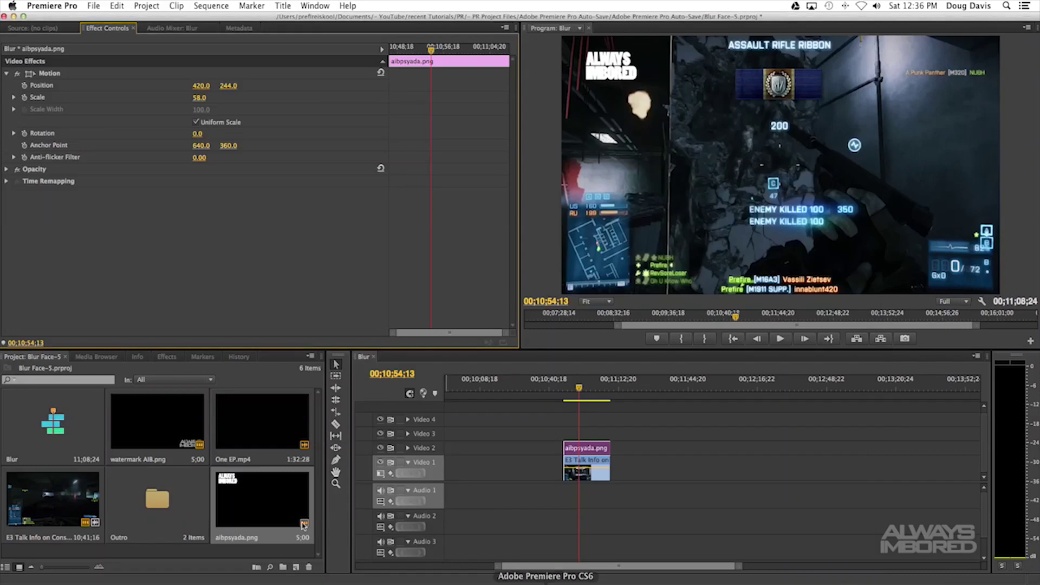
double_click(222, 557)
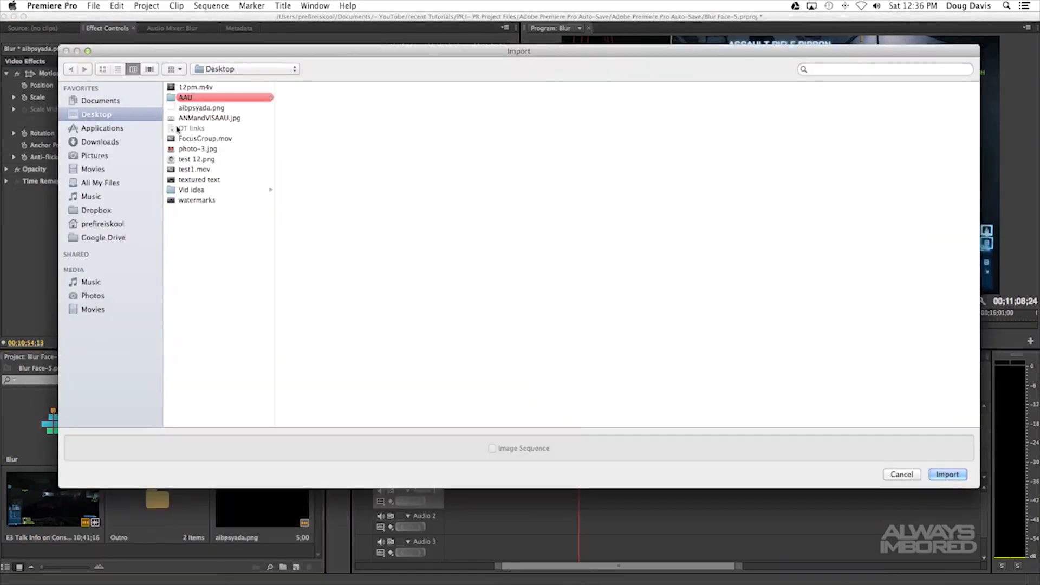
left_click(191, 160)
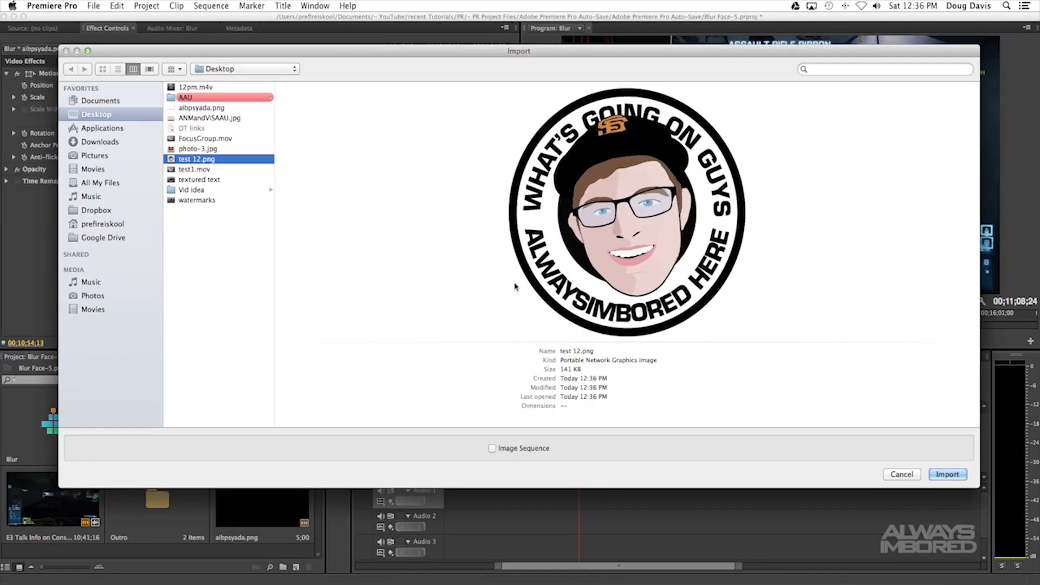
left_click(947, 475)
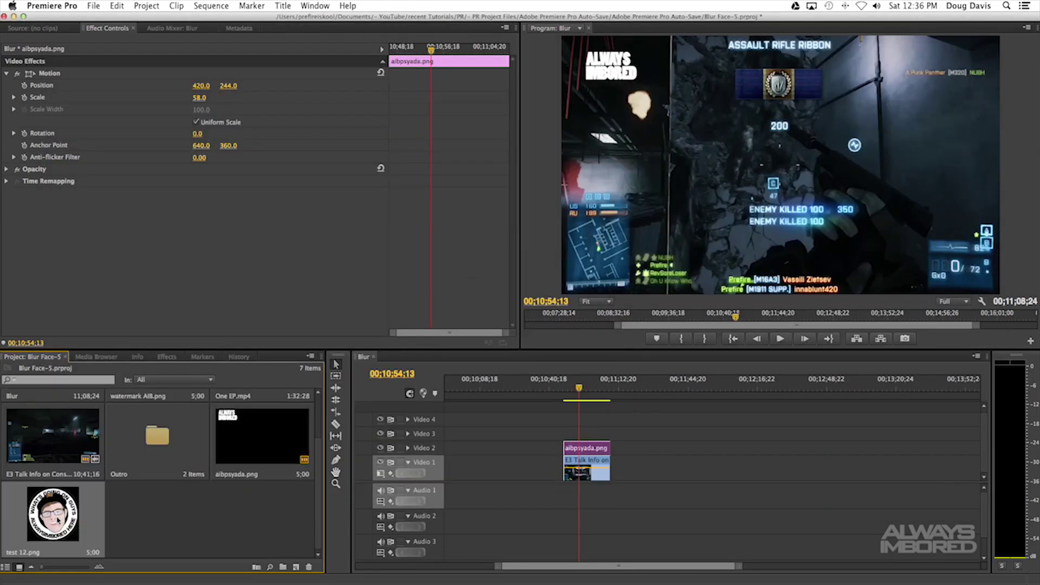
left_click_drag(57, 520, 576, 433)
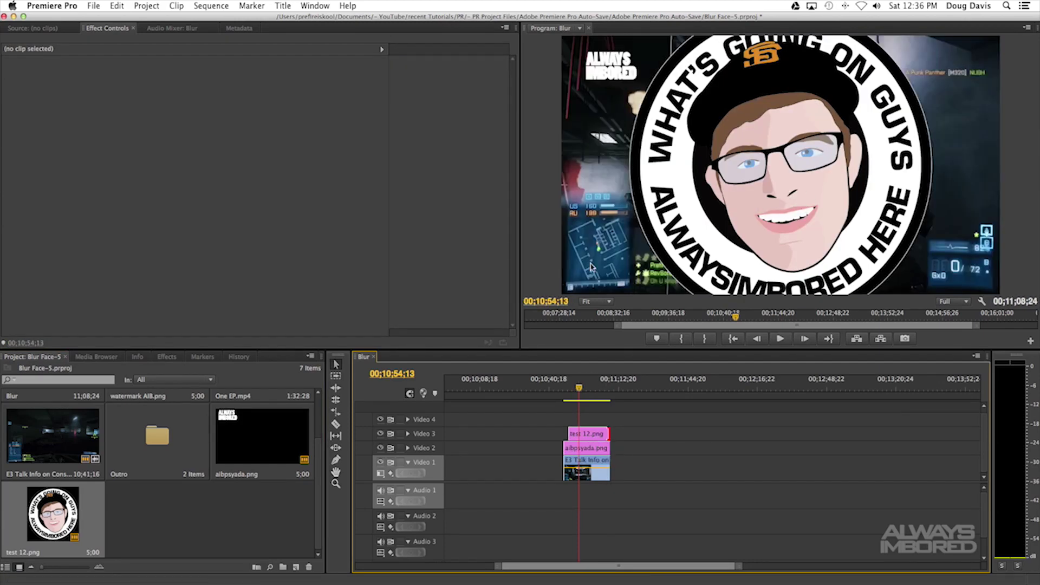
- Set the logo's Motion scale to 20 and position to 140, 98, then preview playback
left_click(584, 439)
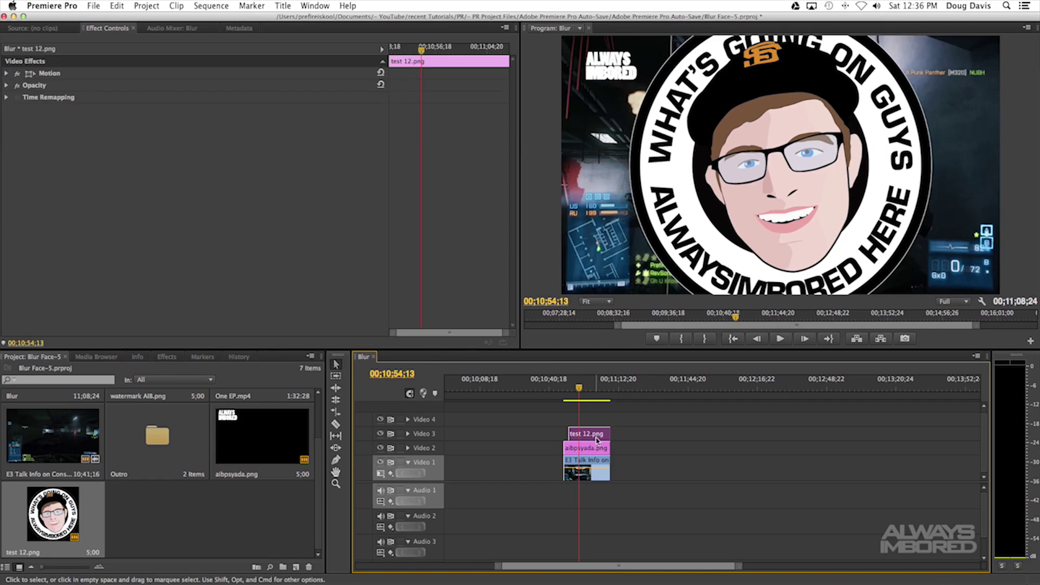
left_click(7, 73)
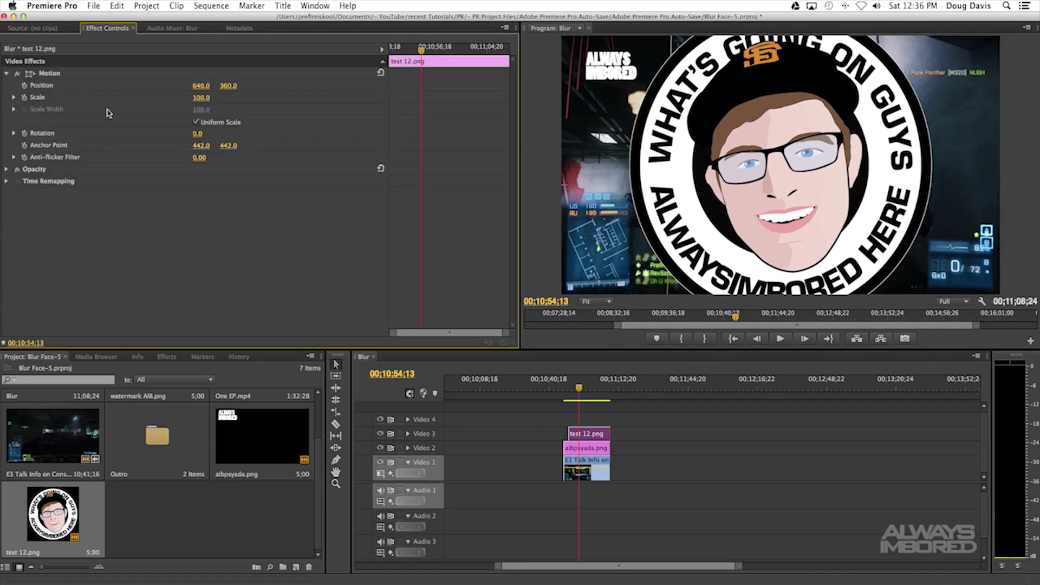
mouse_move(204, 100)
left_mouse_down()
mouse_move(193, 98)
mouse_move(207, 99)
left_mouse_up()
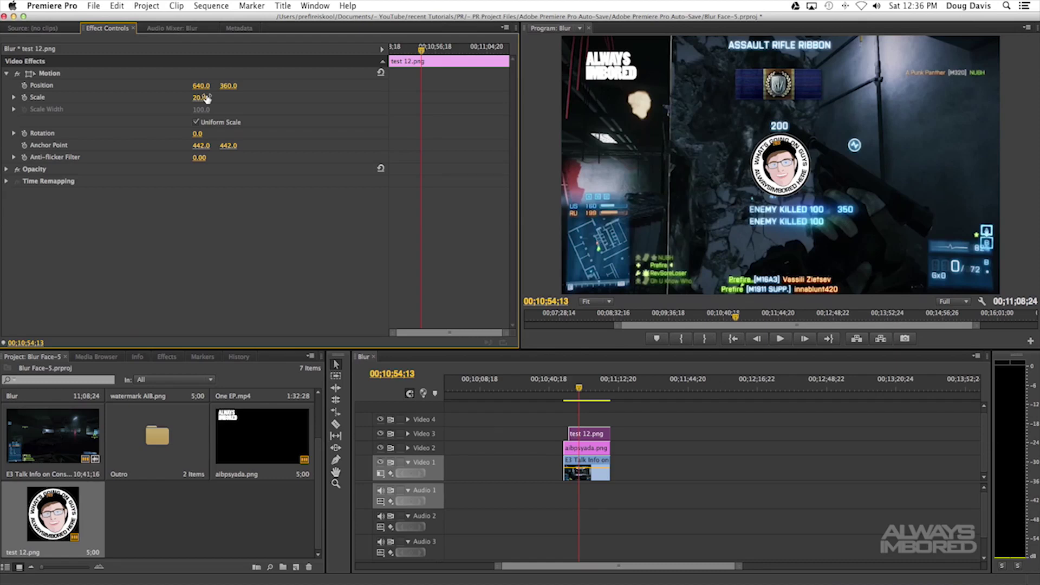
left_click_drag(230, 90, 79, 85)
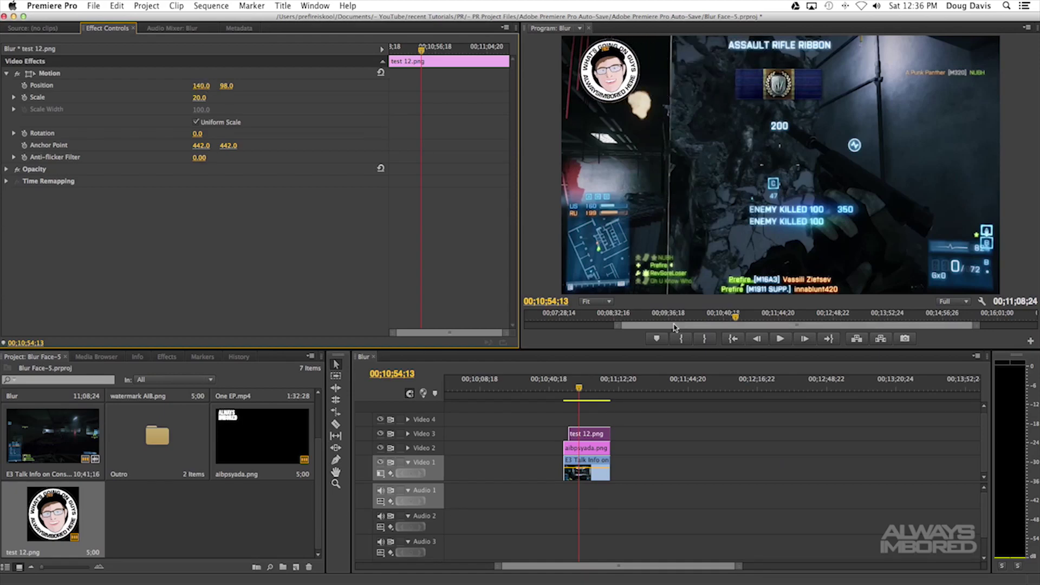
key("space")
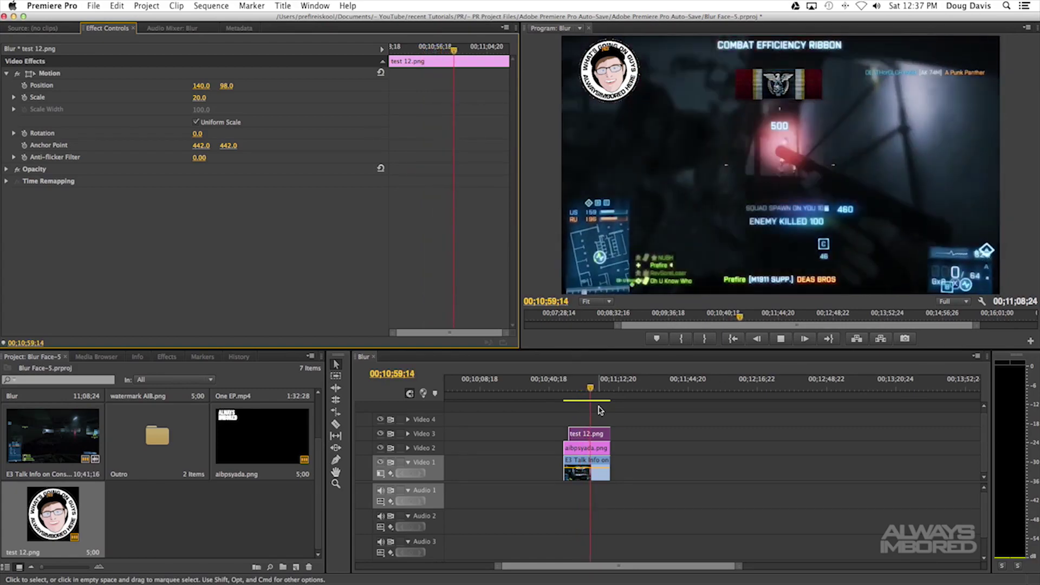
- Stop playback and drag the Video 3 logo's opacity rubber band down to about 31%
key("space")
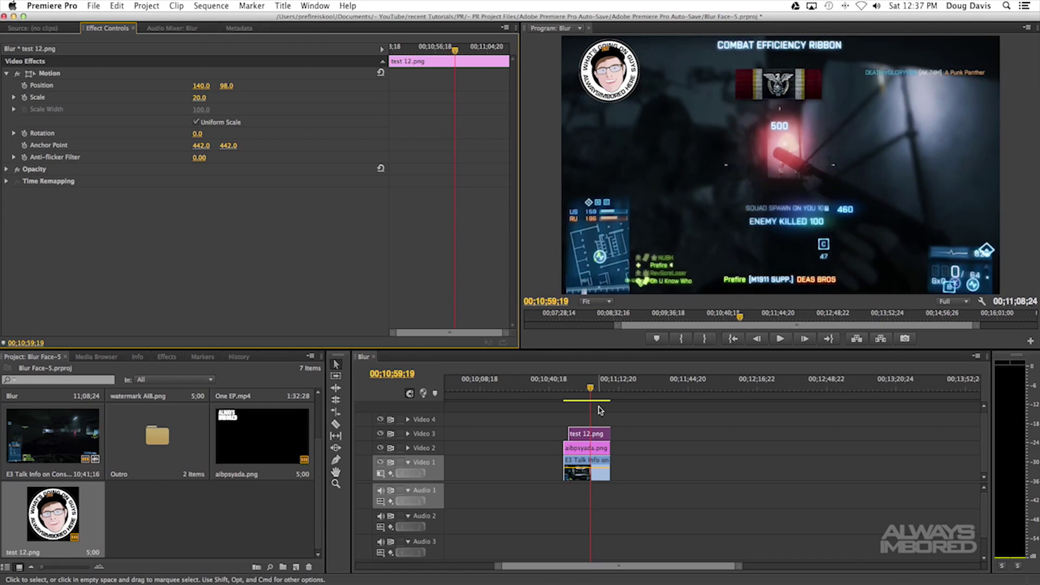
left_click(584, 435)
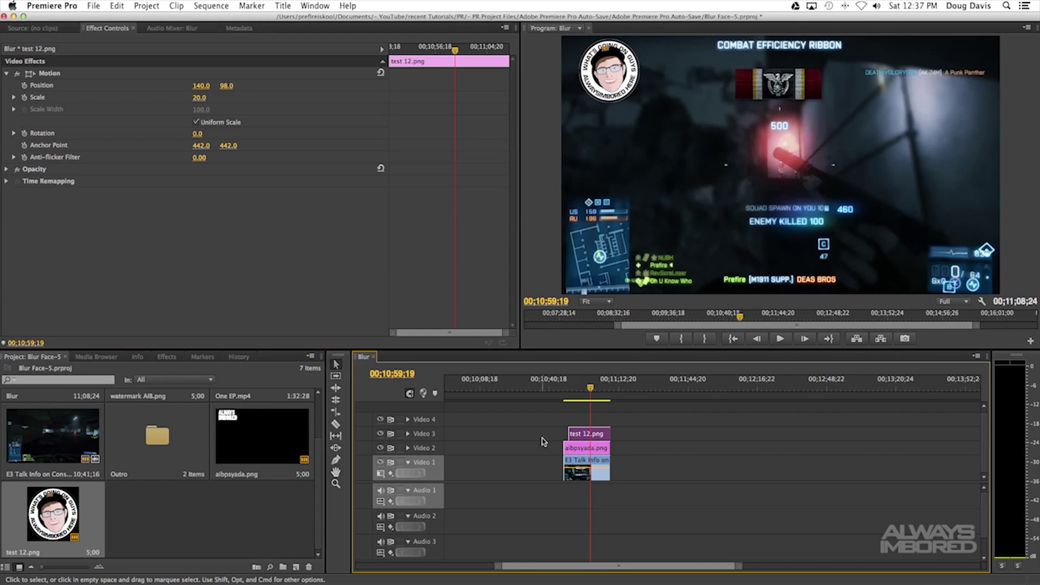
left_click(408, 434)
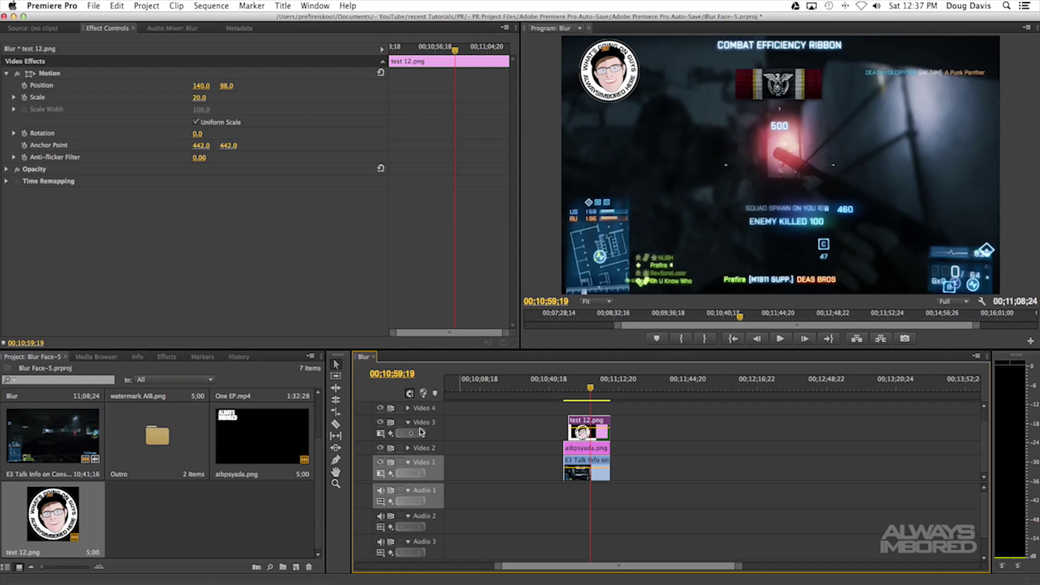
left_click_drag(588, 427, 584, 433)
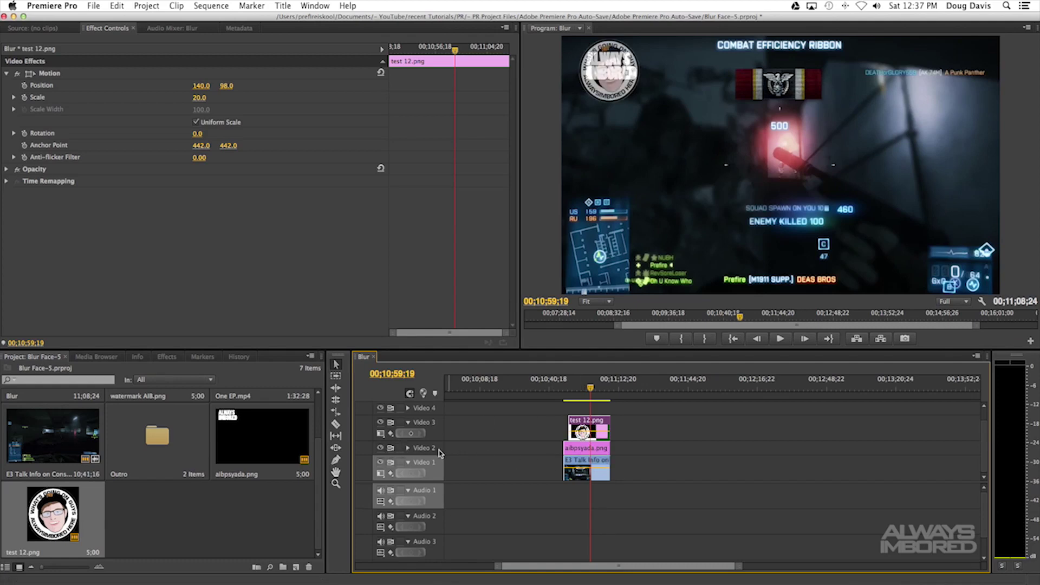
- Hide the Video 2 'ALWAYS IMBORED' track, preview the sequence, and move the playhead back
left_click(381, 448)
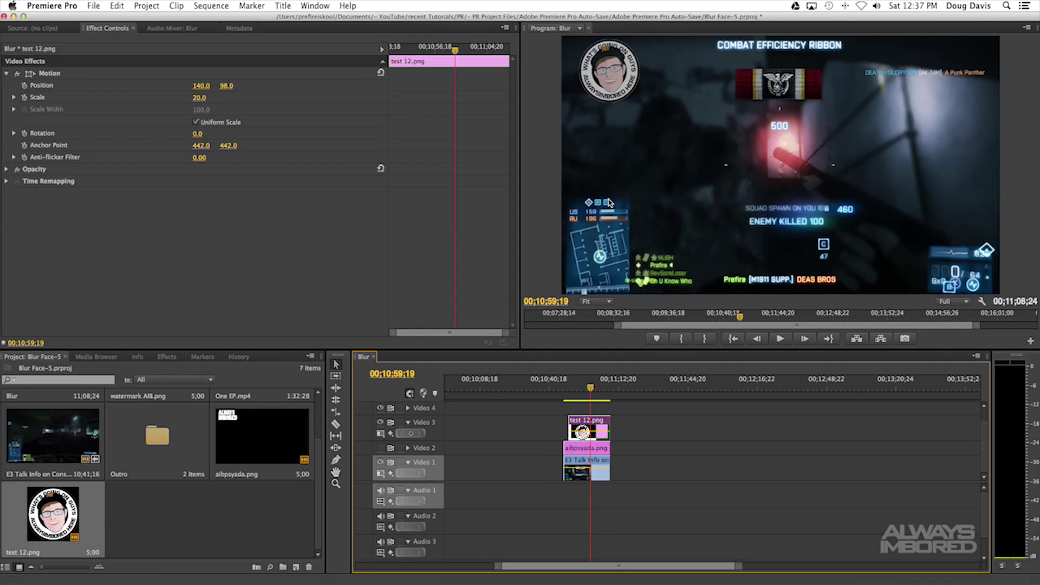
key("space")
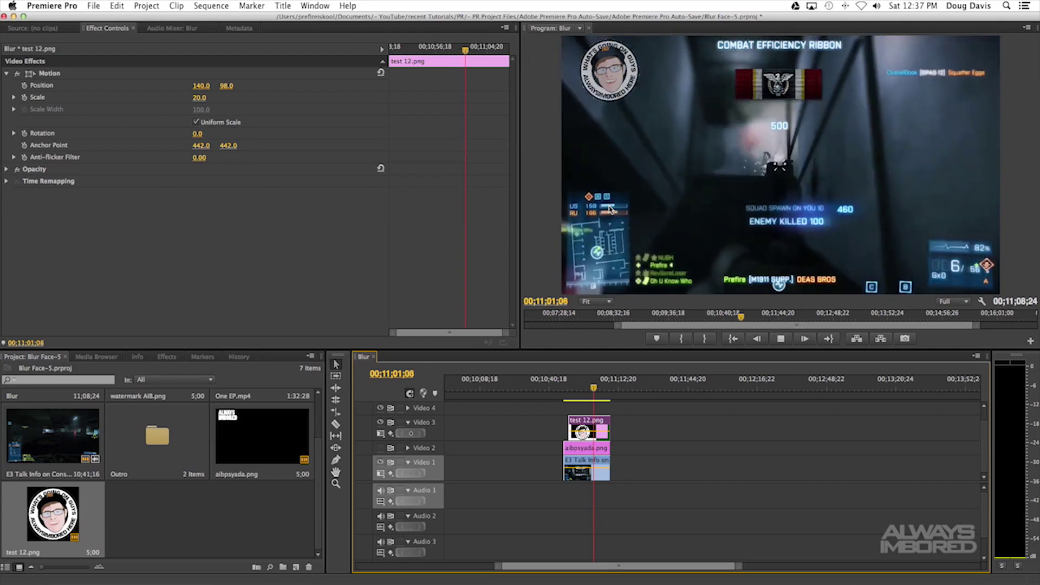
key("space")
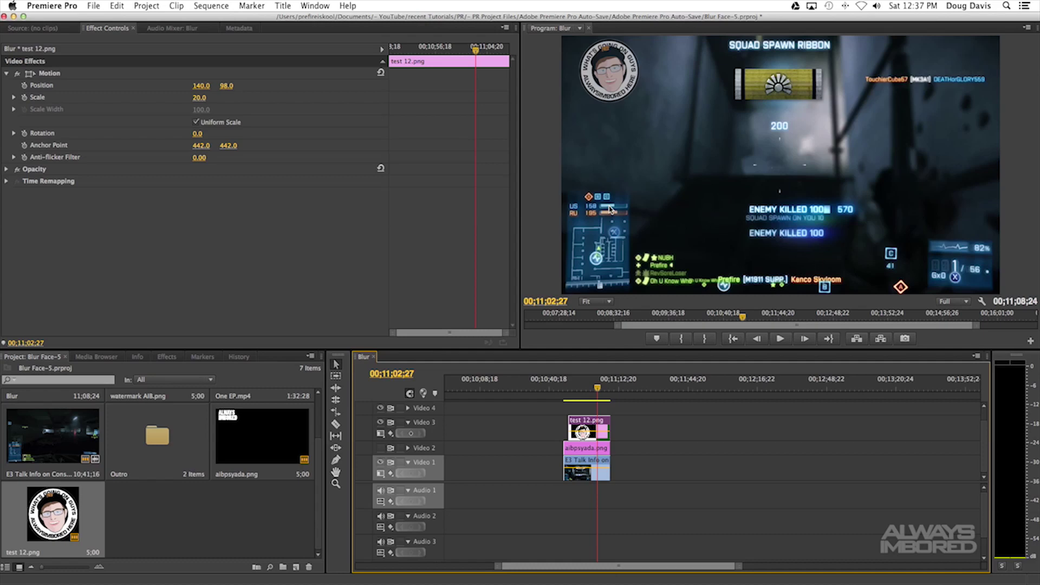
left_click_drag(598, 389, 583, 389)
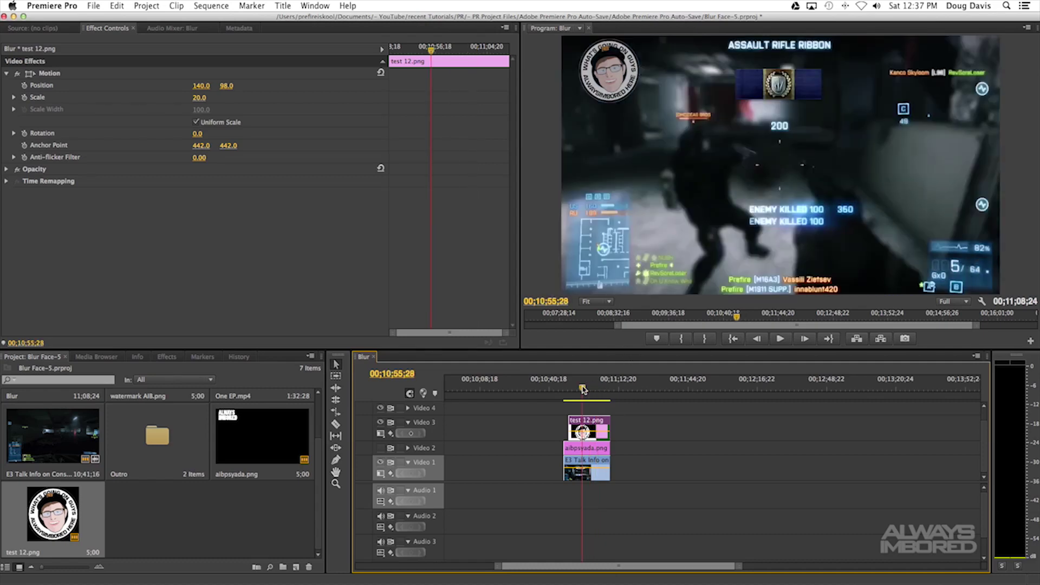